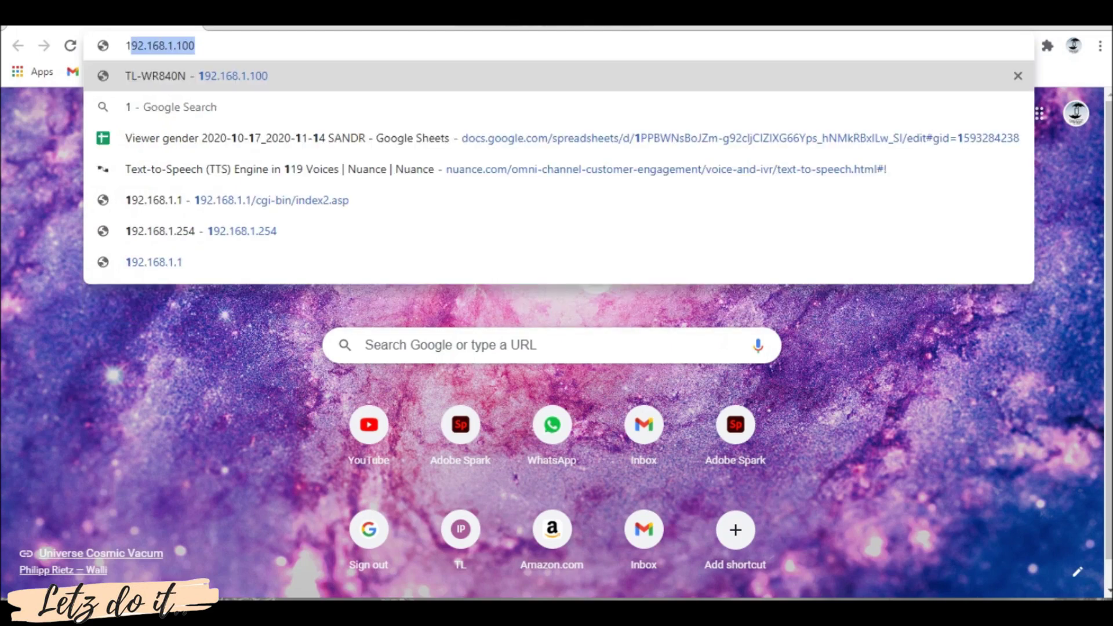
Enter the router address 192.168.0.1 in Chrome to reach the DIR-615 setup page
text(168.)
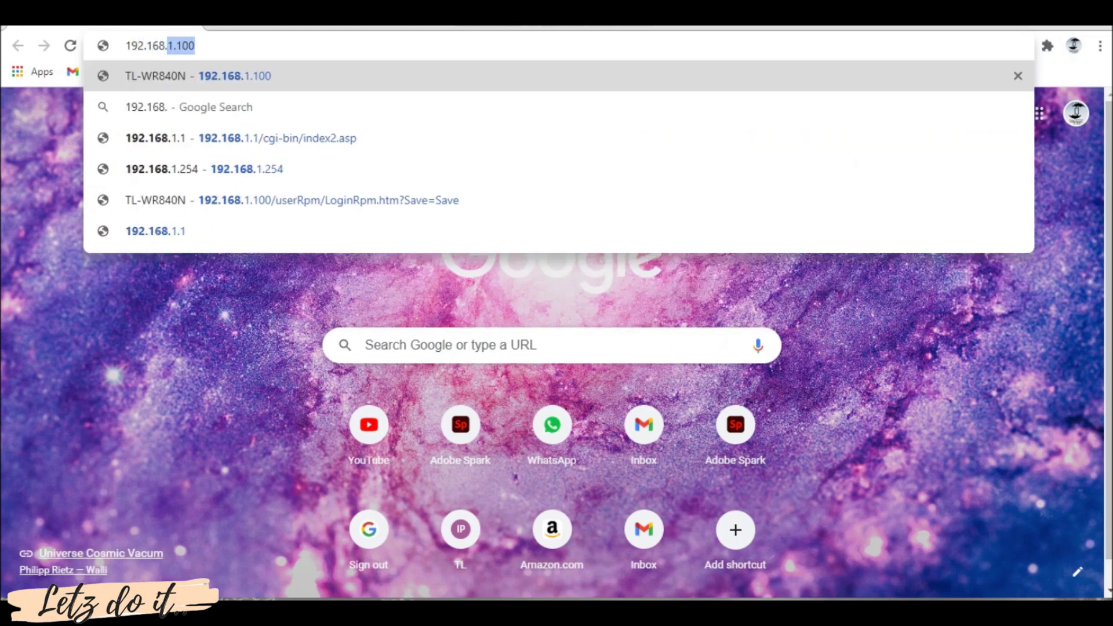
text(0.1)
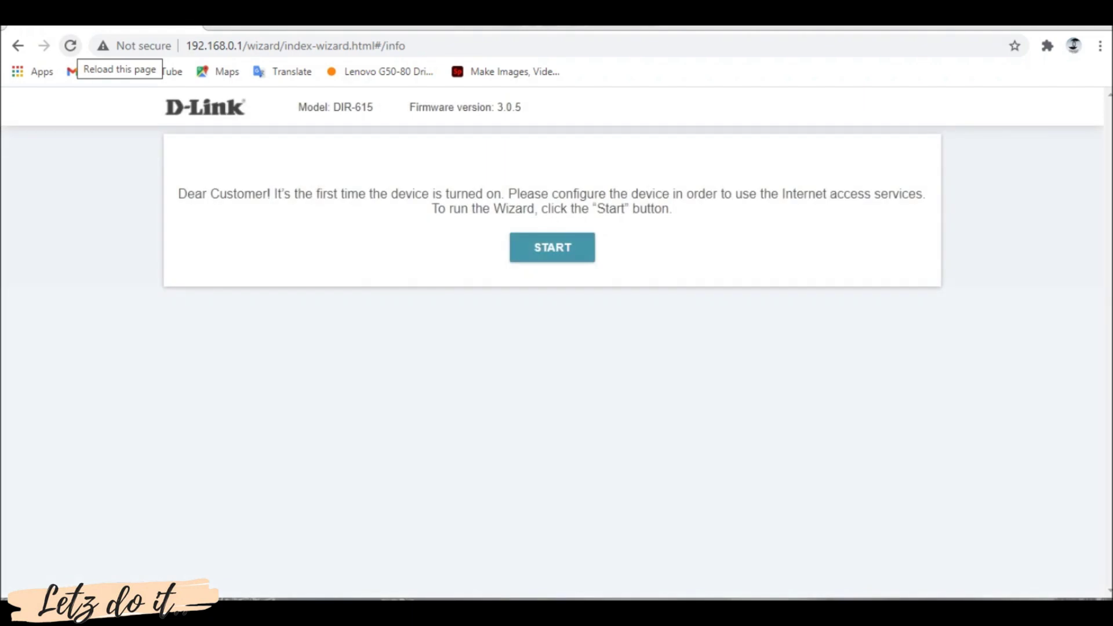
Start the setup wizard in English and choose Wired connection with Router work mode
click(552, 247)
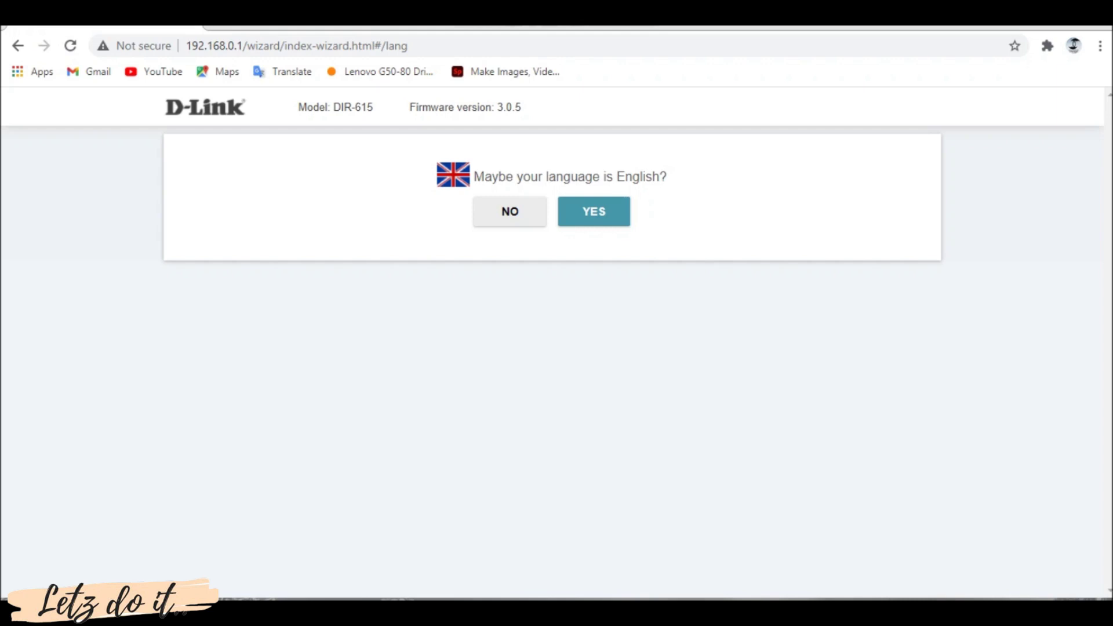
click(594, 211)
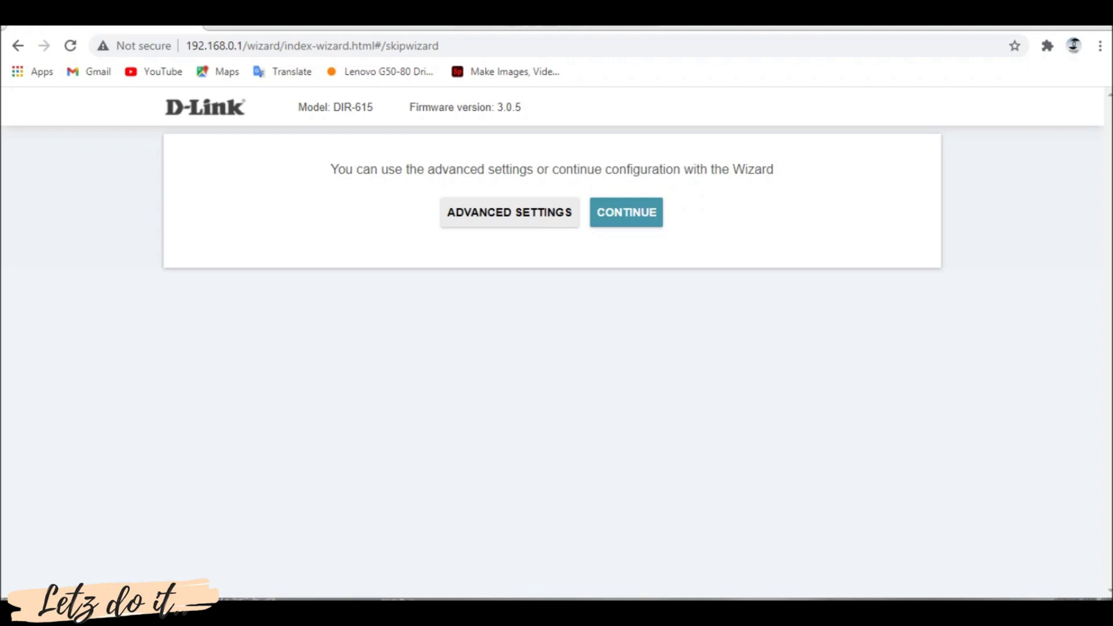
click(593, 212)
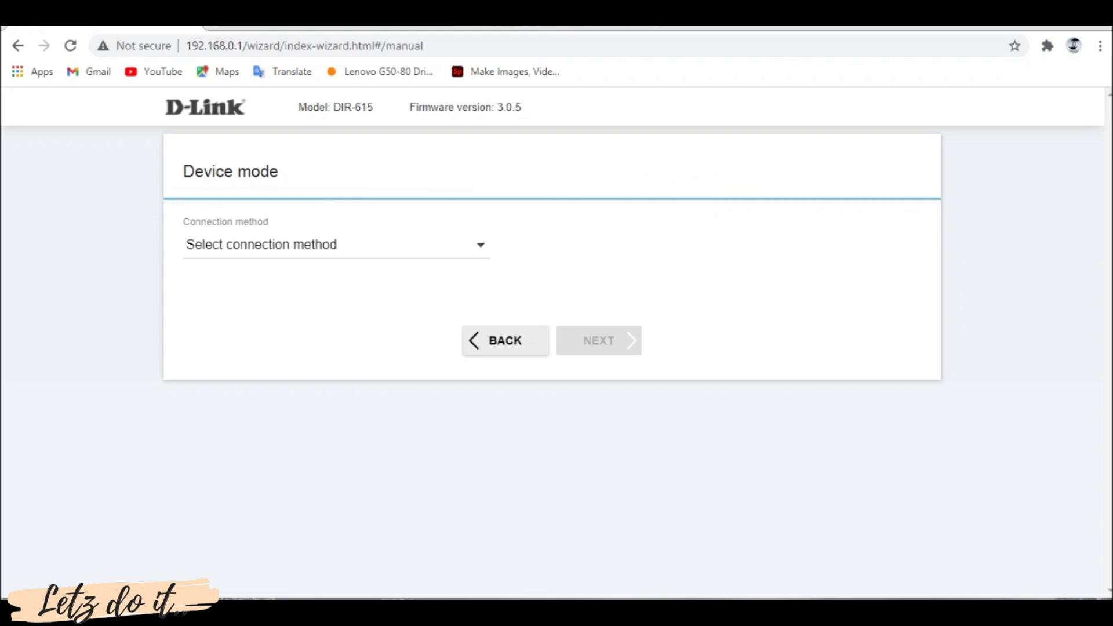
click(336, 245)
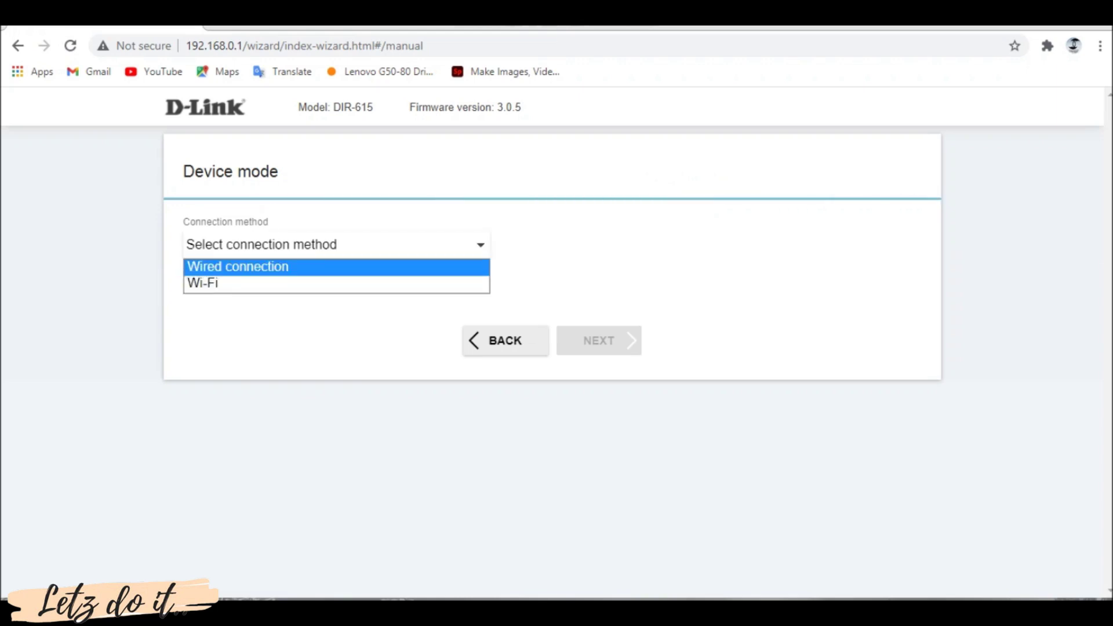
key(Return)
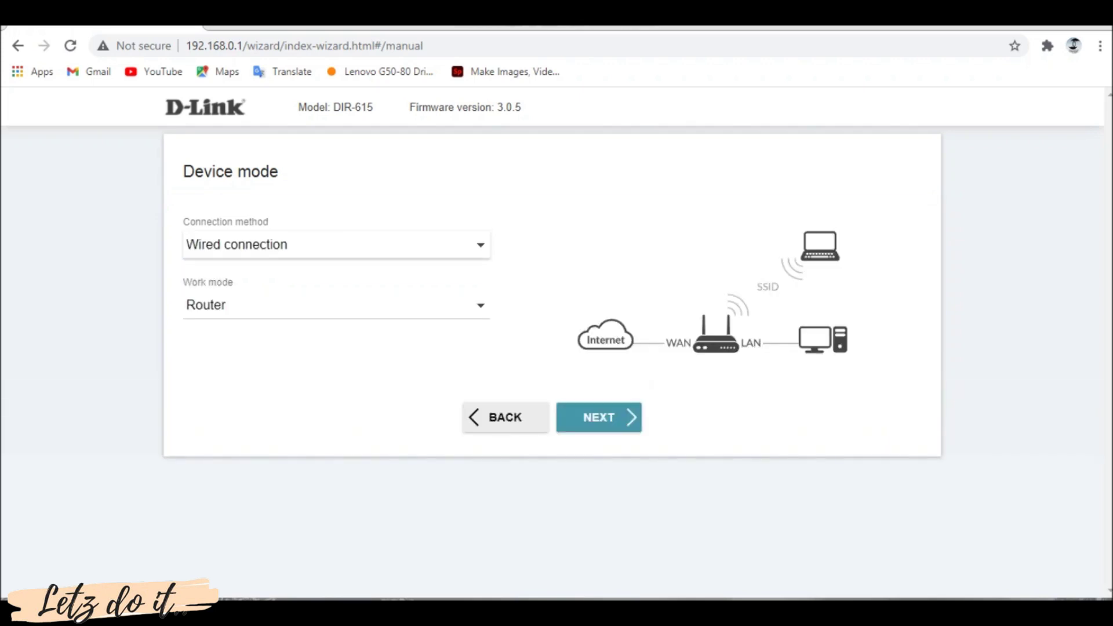
key(Return)
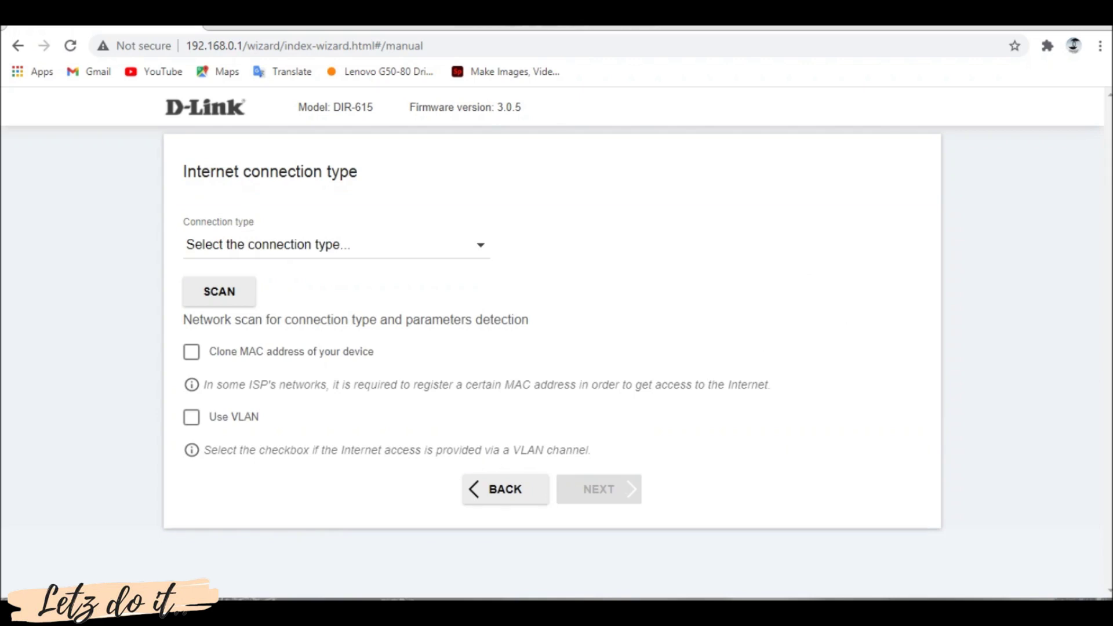
Select Dynamic IPv4 as the Internet connection type
key(space)
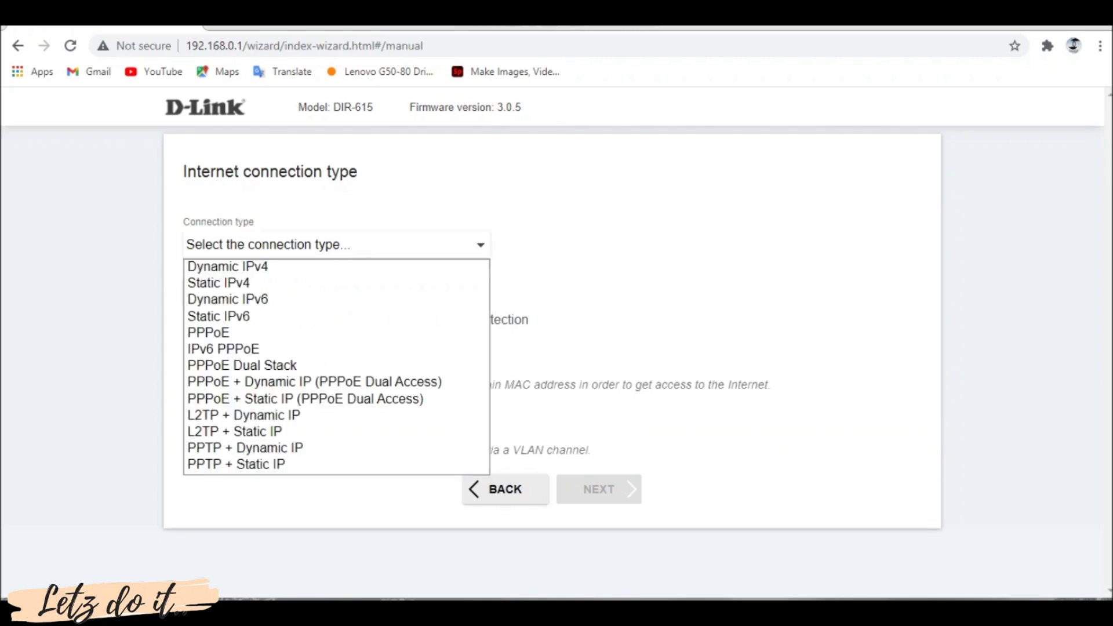
key(Down)
key(Down)
key(Up)
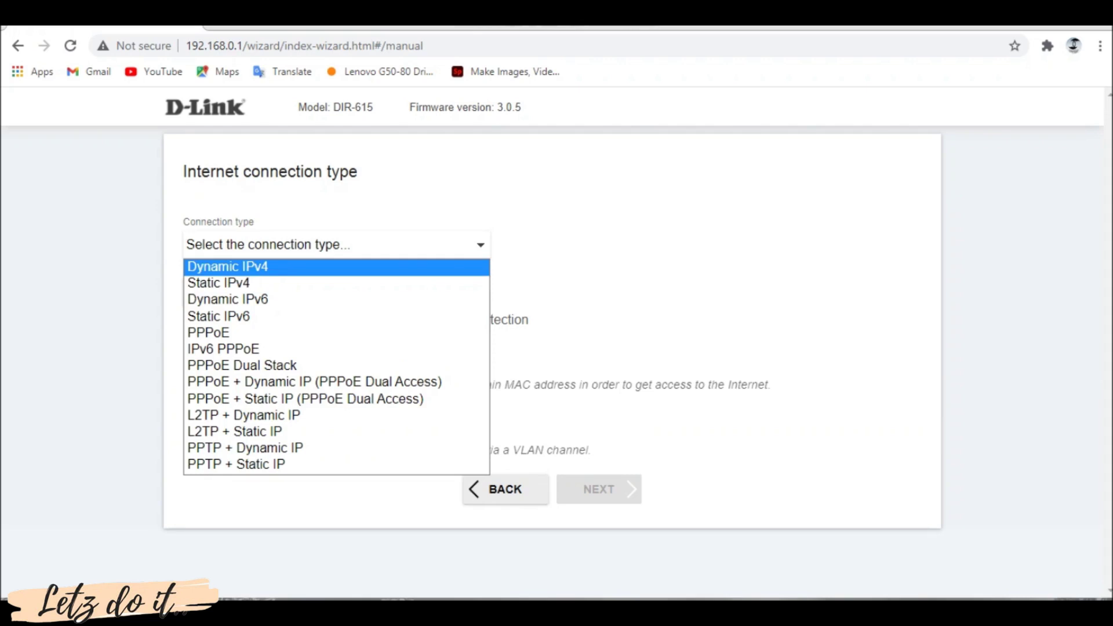
key(Return)
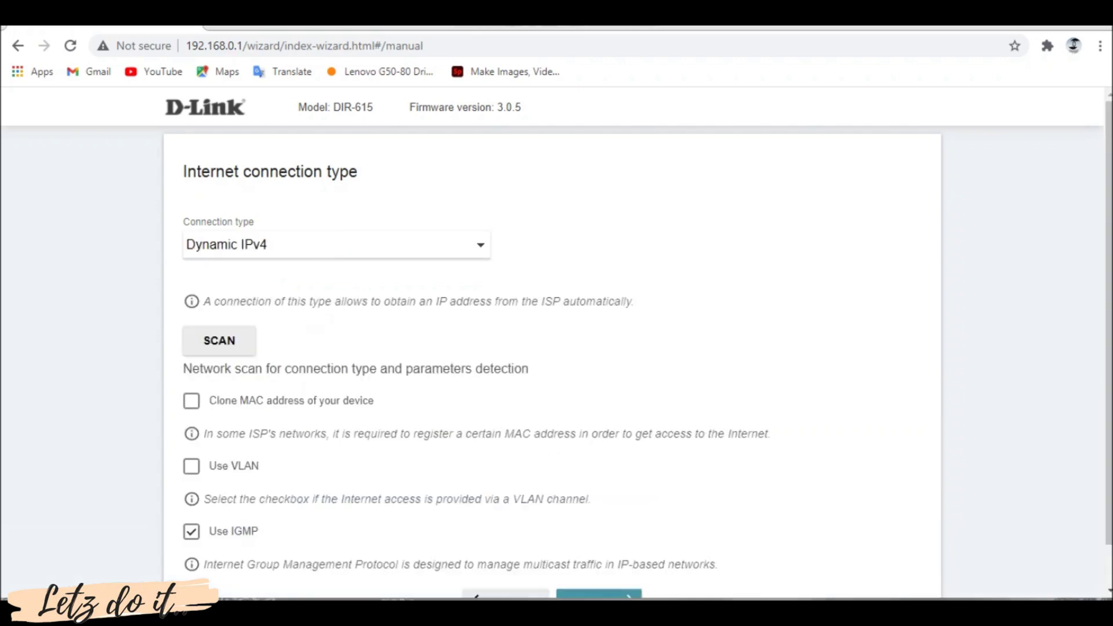
Run a network scan and accept the detected Dynamic IPv4 parameters
scroll(556, 342, down, 1)
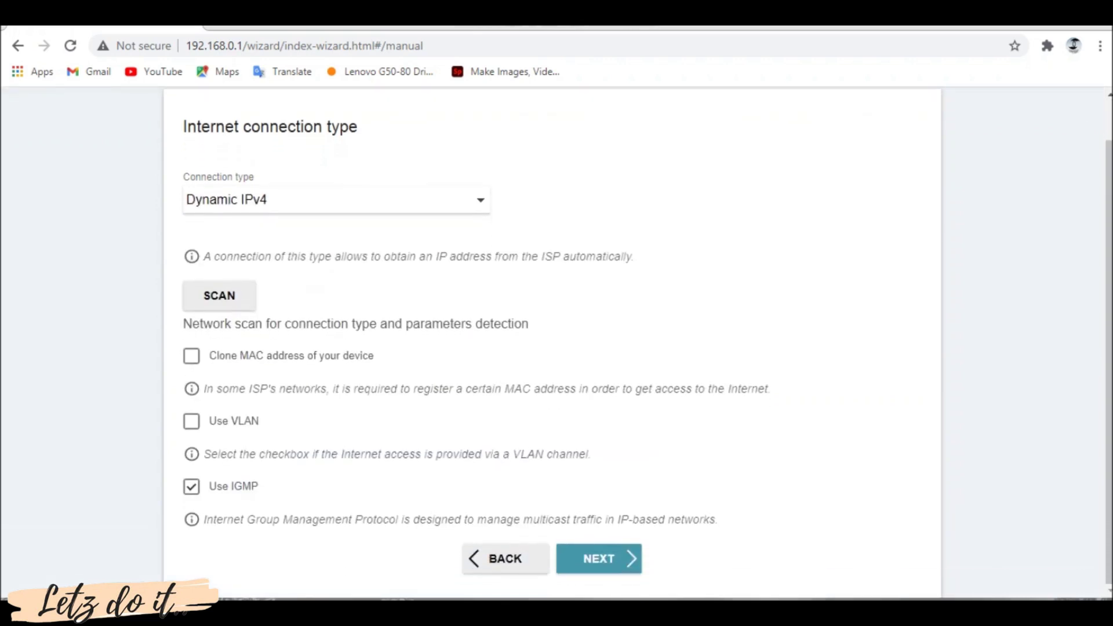
key(Tab)
key(Return)
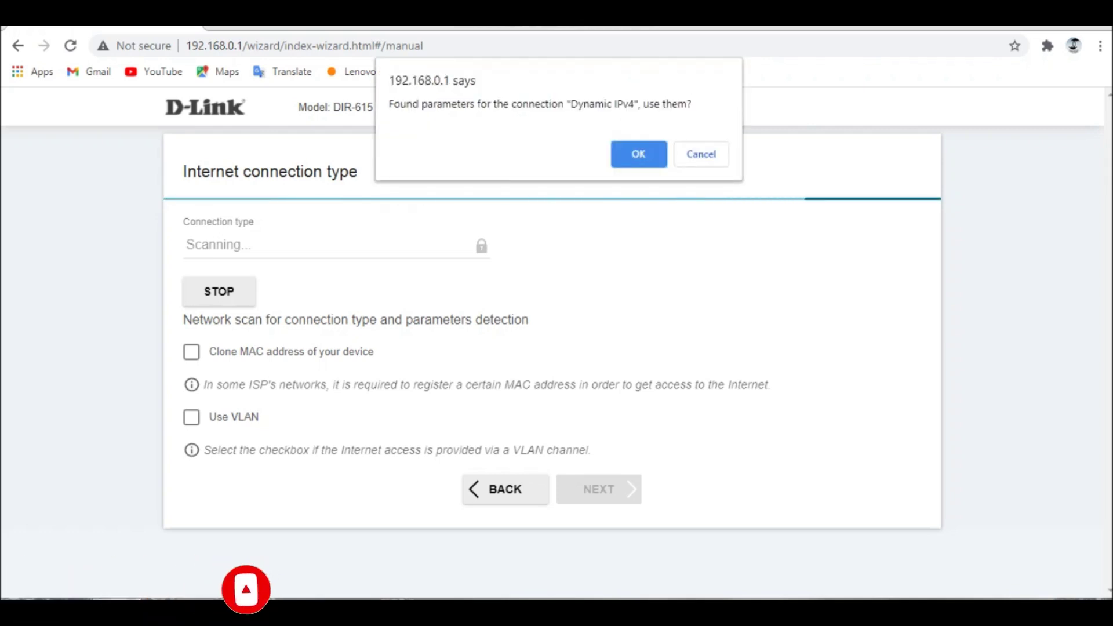
click(642, 158)
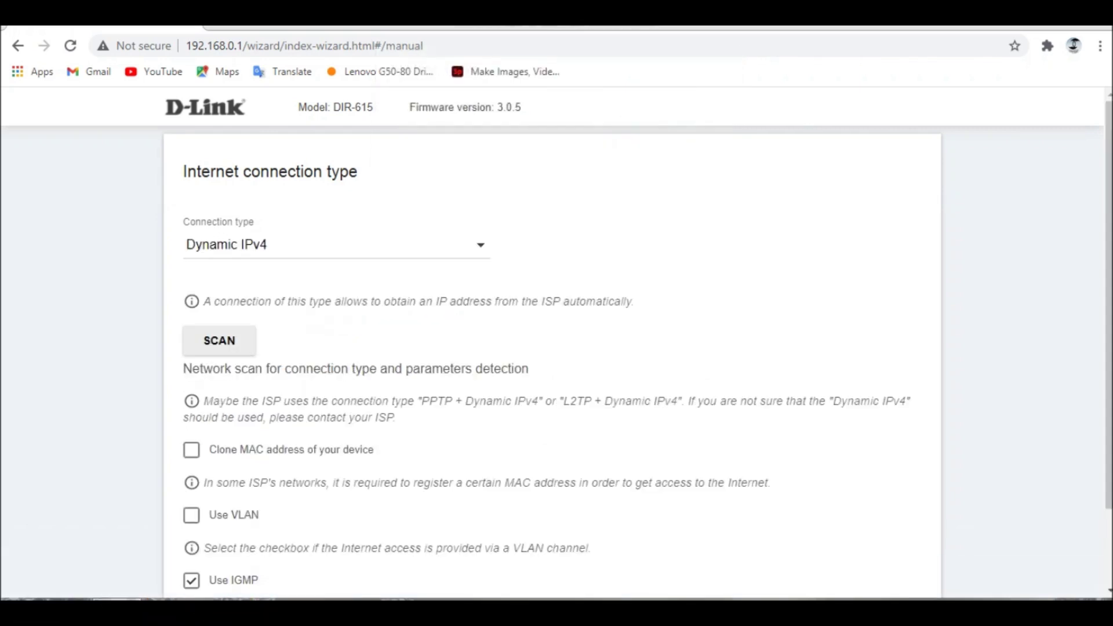
scroll(556, 348, down, 2)
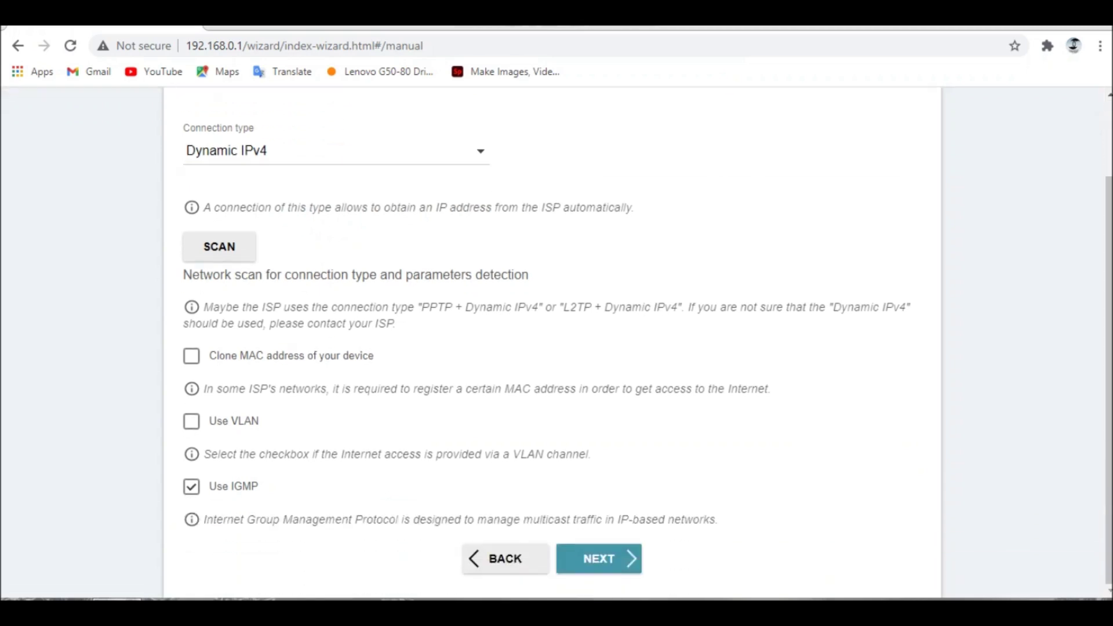
Accept the 2.4 GHz wireless settings with network name DIR-615-D0E7
click(596, 558)
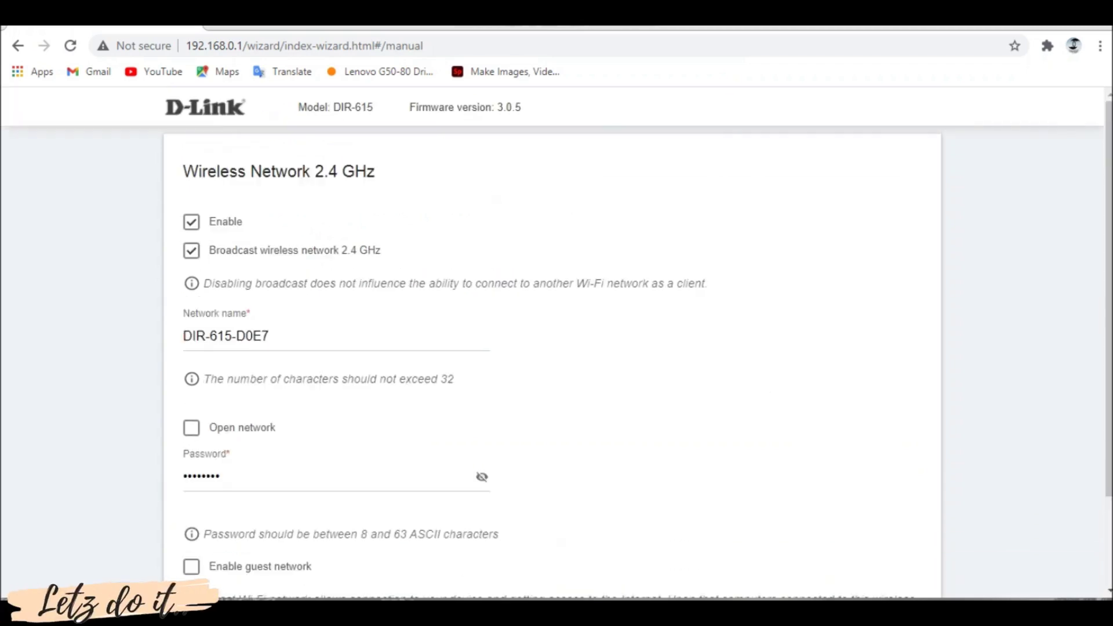
scroll(556, 342, down, 2)
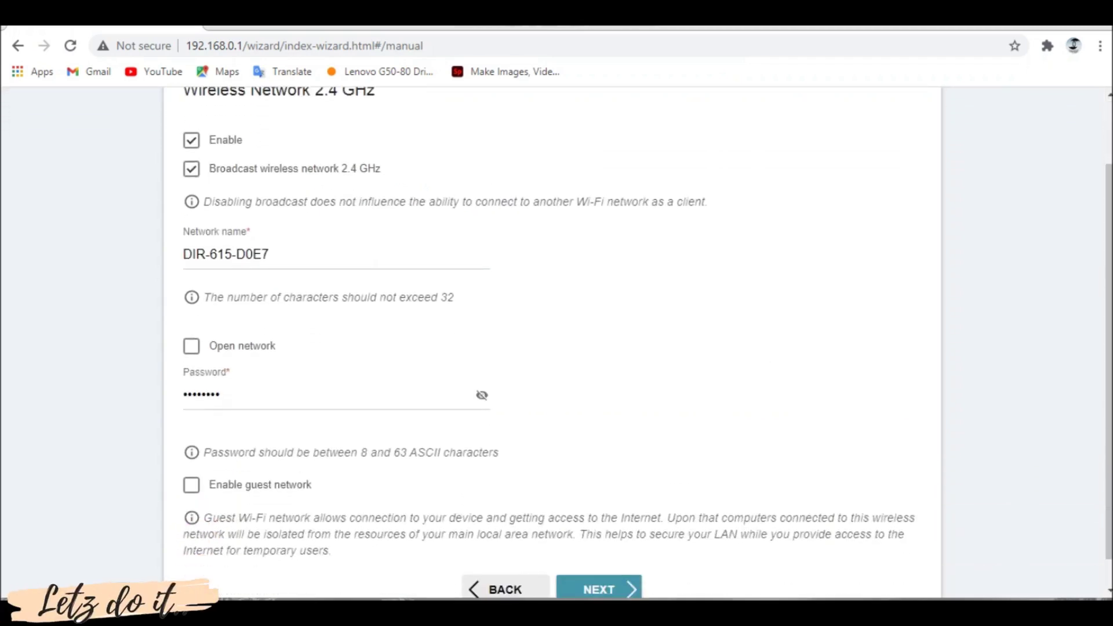
drag(269, 254, 182, 254)
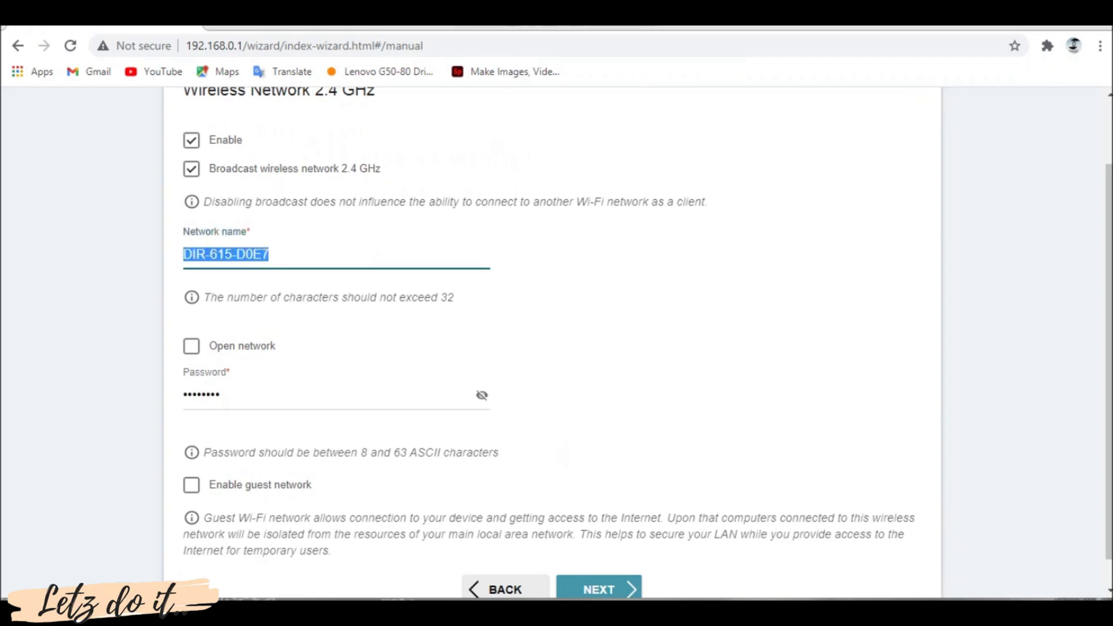
key(Return)
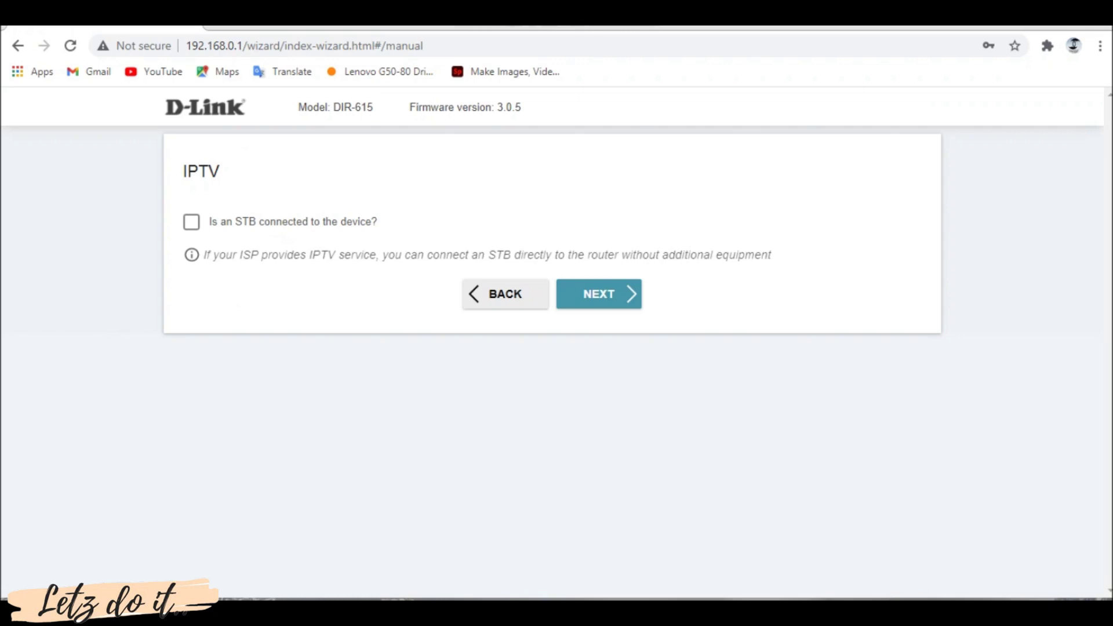
Assign the IPTV set-top box to port LAN1 and skip the IP phone setting
click(191, 221)
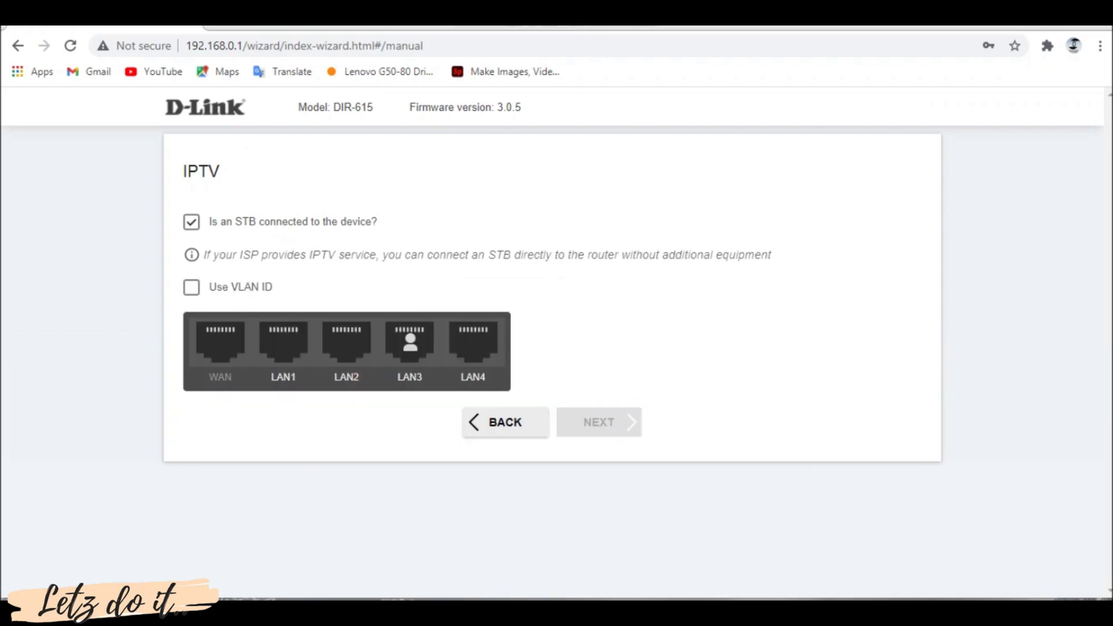
click(283, 344)
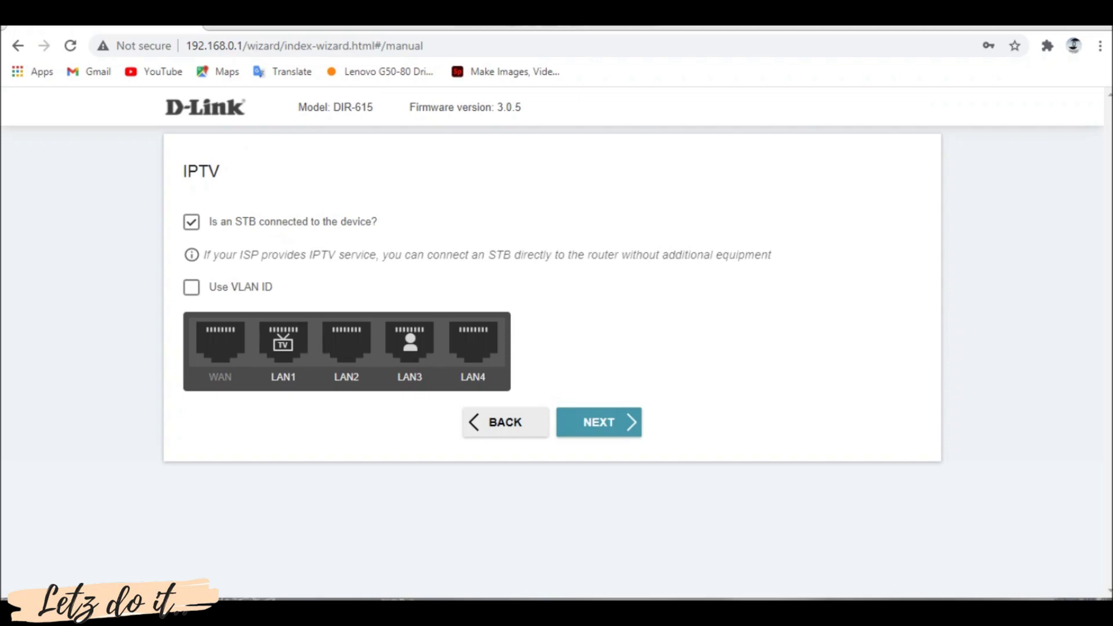
key(Return)
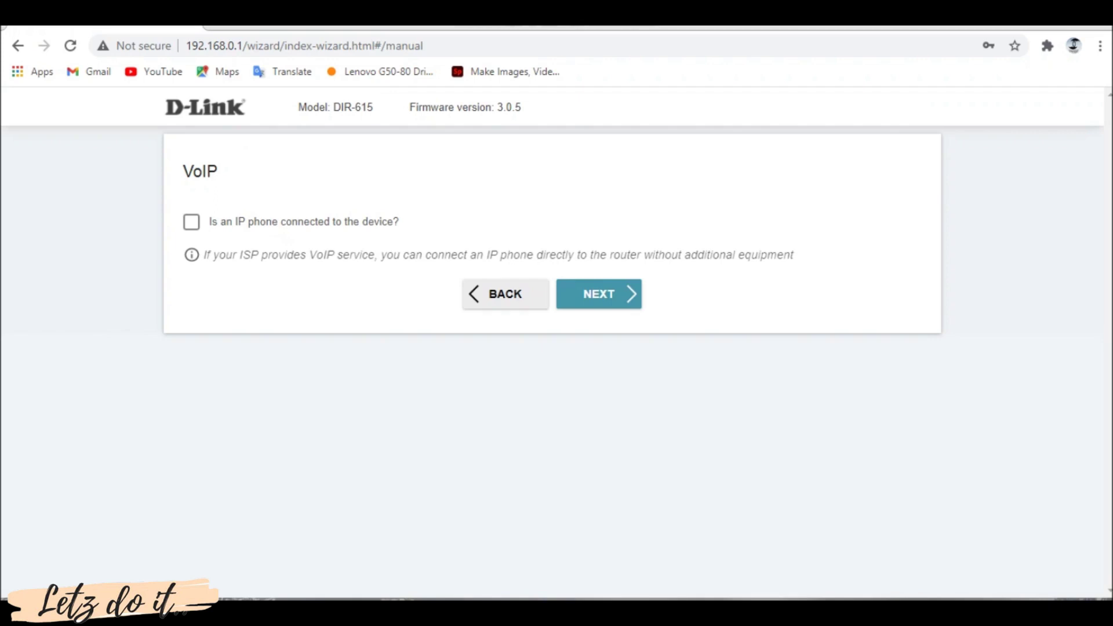
key(Return)
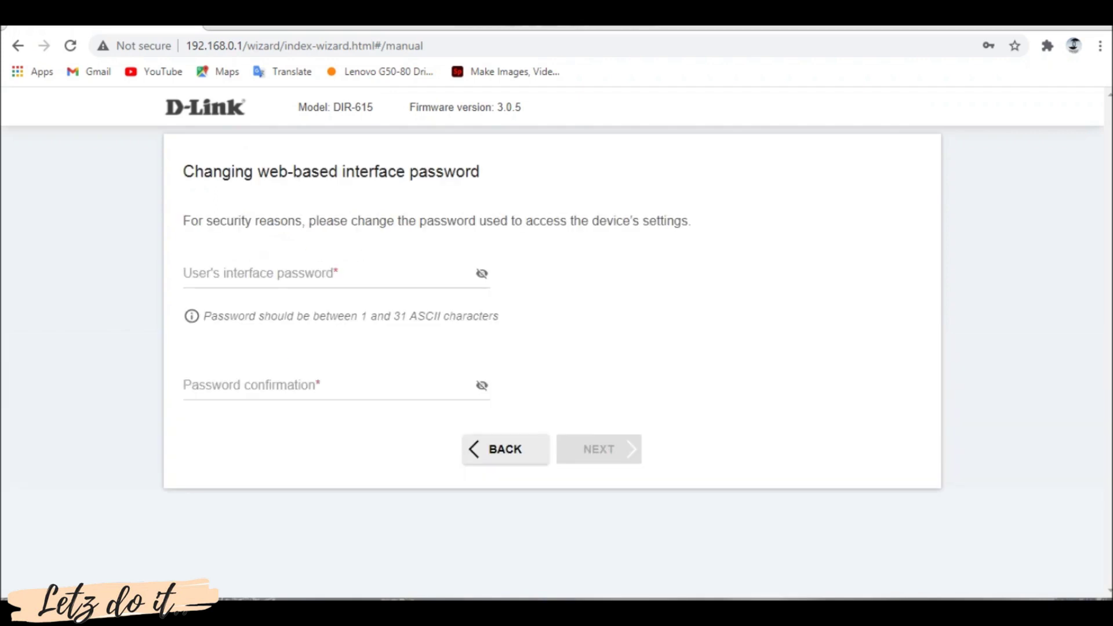
Enter and confirm a new web-interface password, then continue to the Summary
click(191, 273)
text(admin)
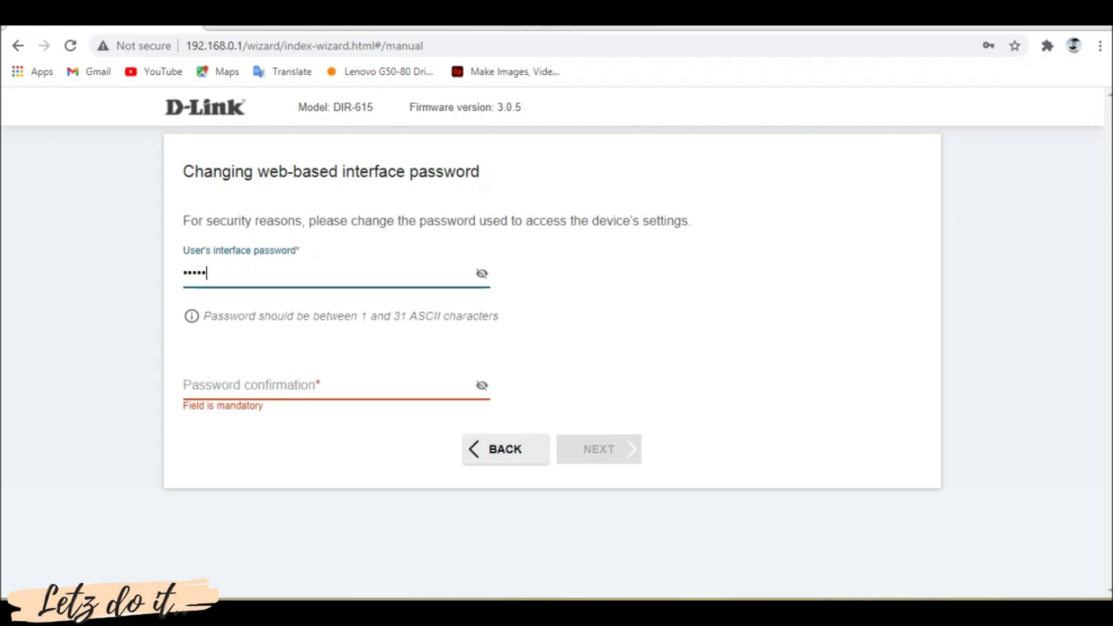
text(123)
click(191, 385)
text(adm)
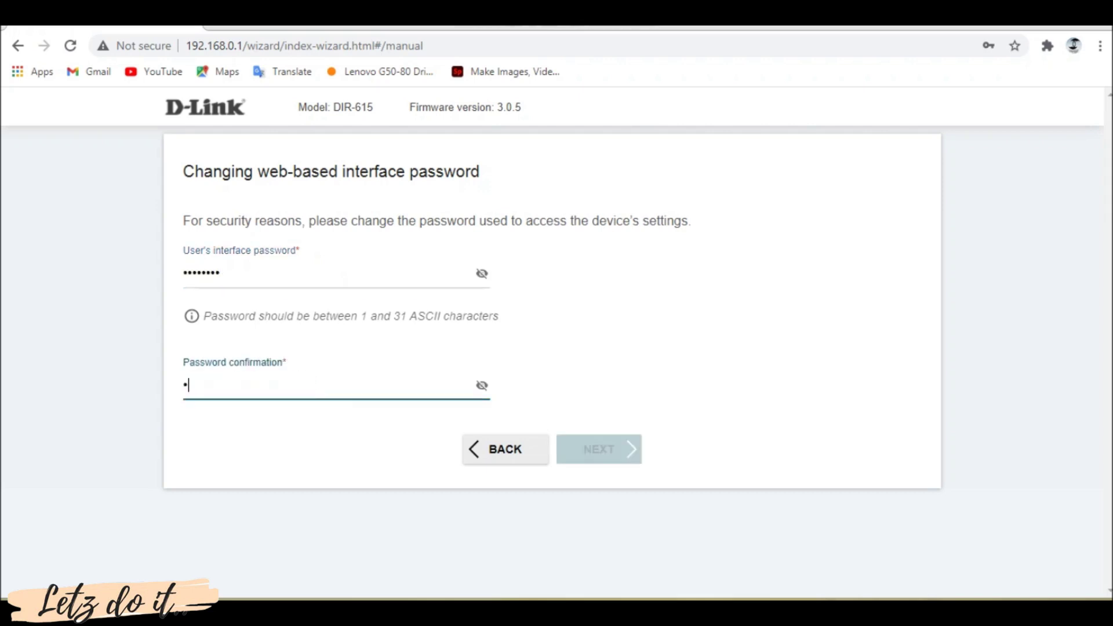
text(in123)
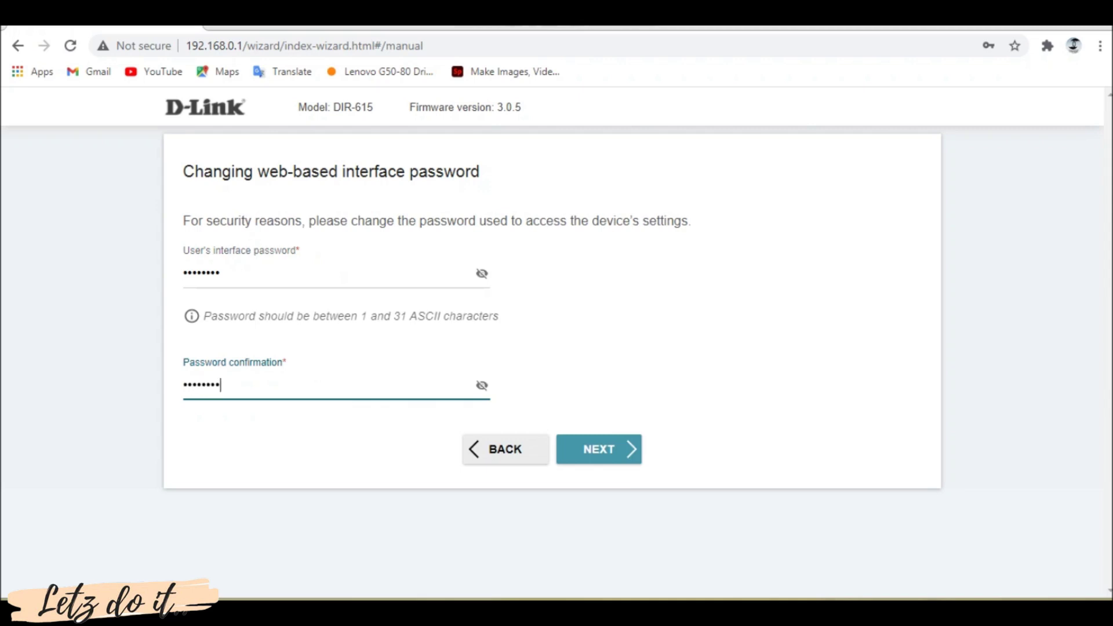
key(Return)
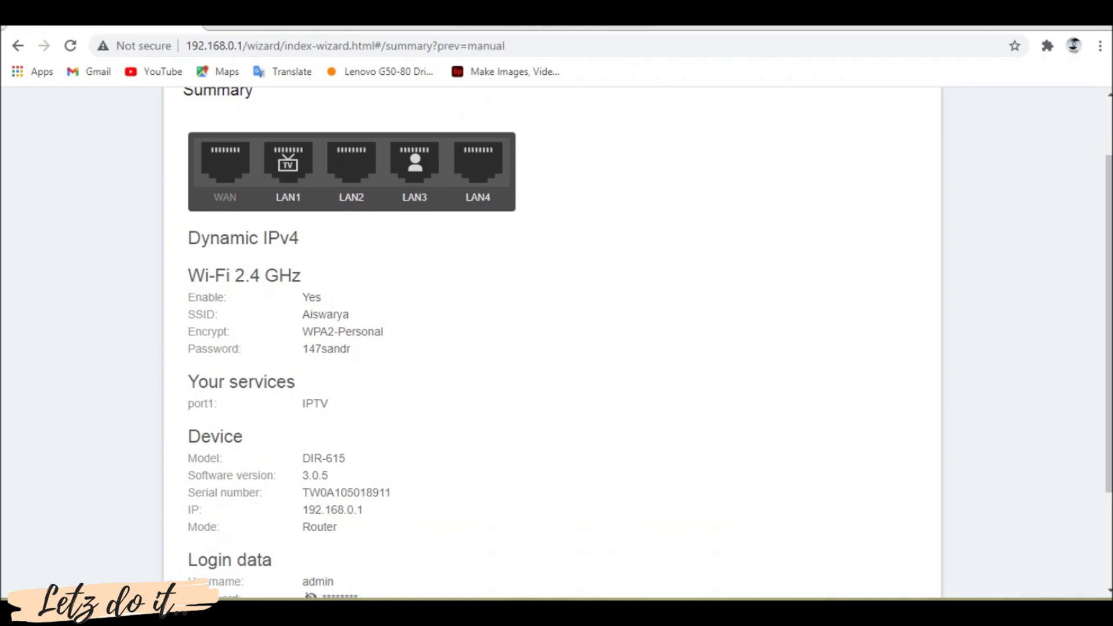
Apply the summarised wizard configuration from the bottom of the Summary page
scroll(557, 342, down, 3)
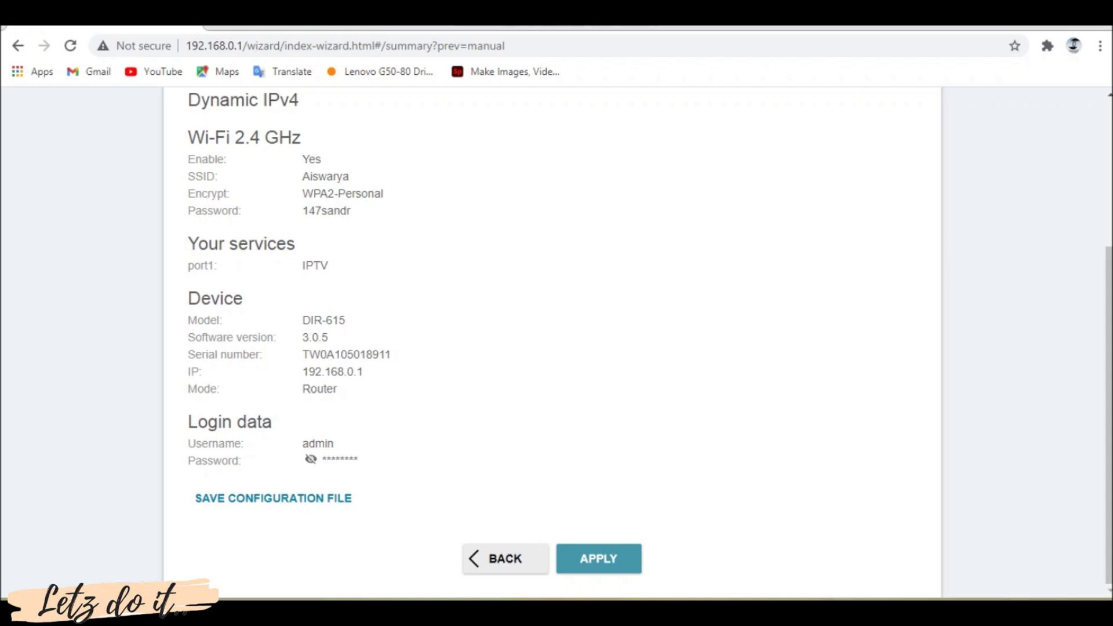
key(Return)
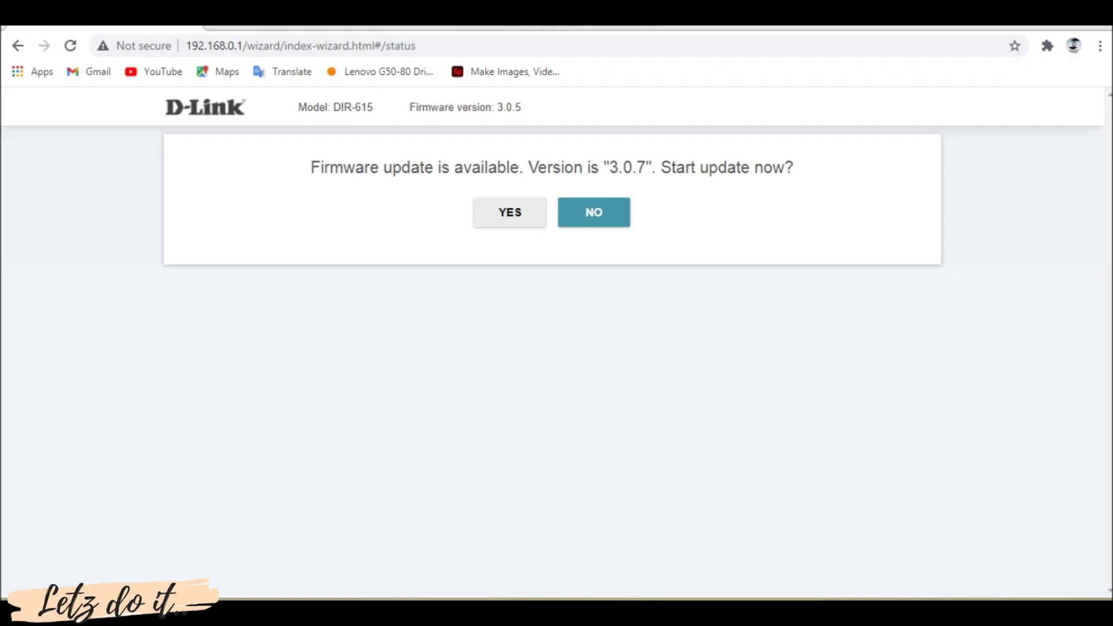
Accept the firmware update to version 3.0.7
click(510, 213)
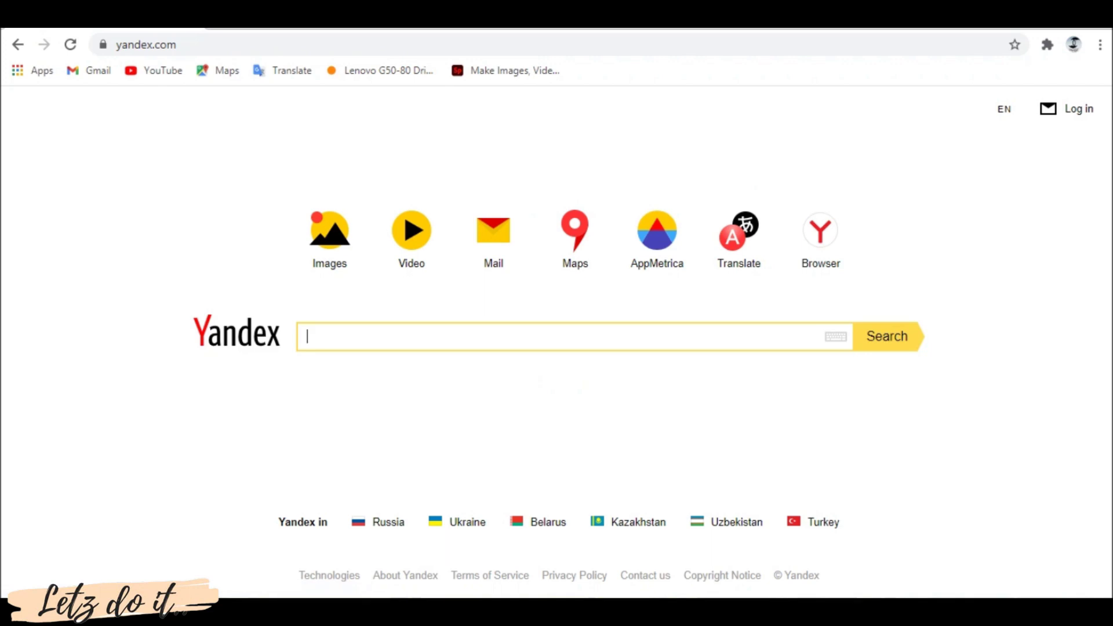
Test the internet connection on YouTube, then open a new browser tab
click(154, 70)
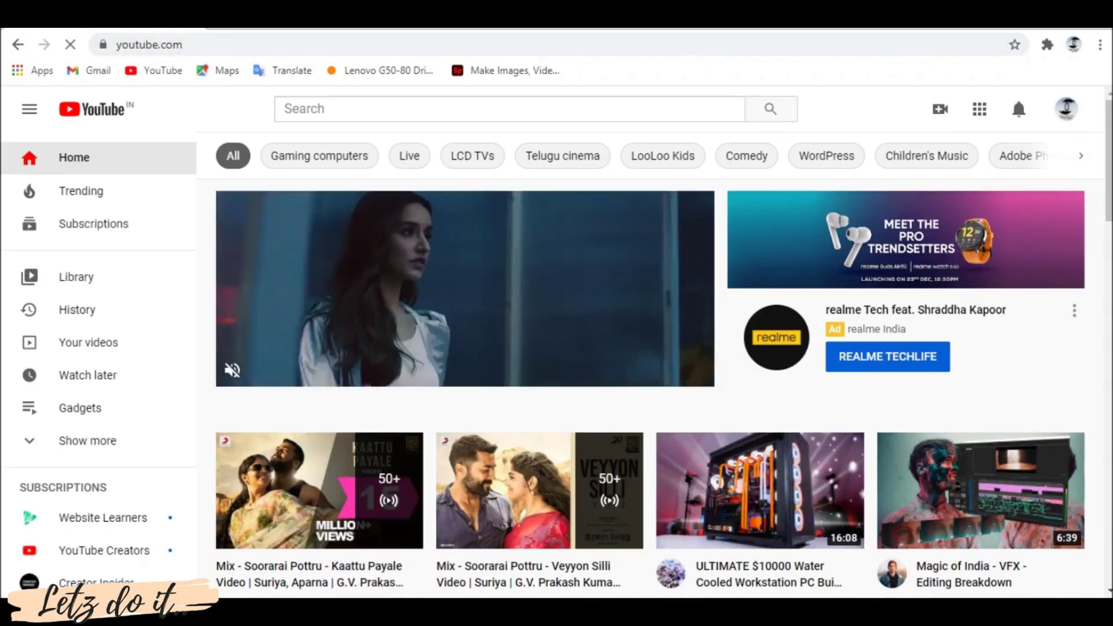
click(223, 15)
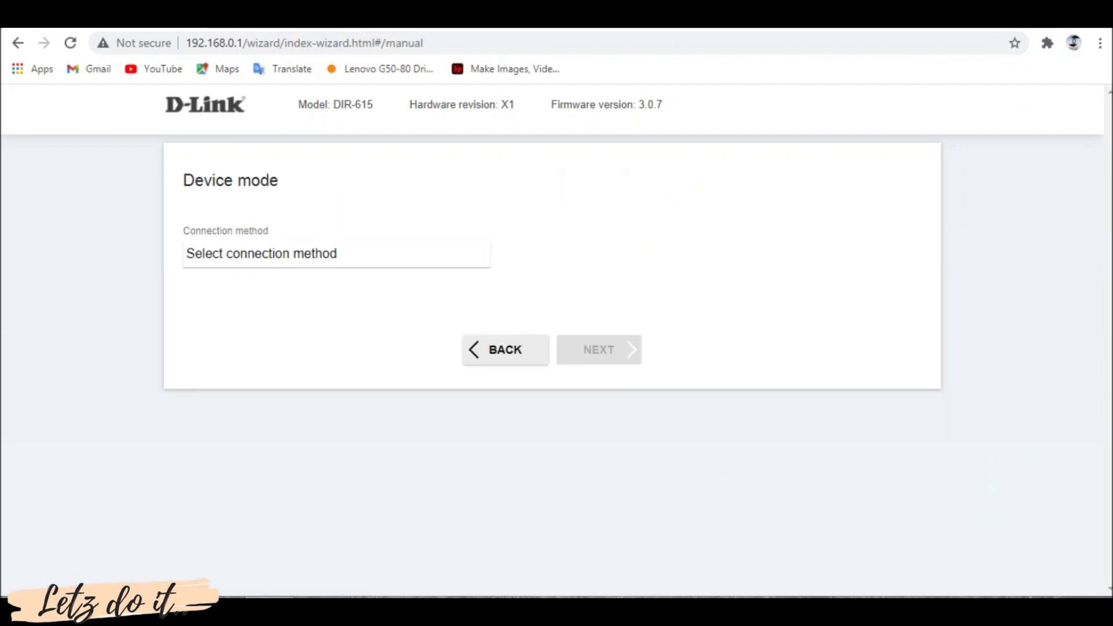
Set the device mode to Wi-Fi connection with Repeater work mode
key(alt+Down)
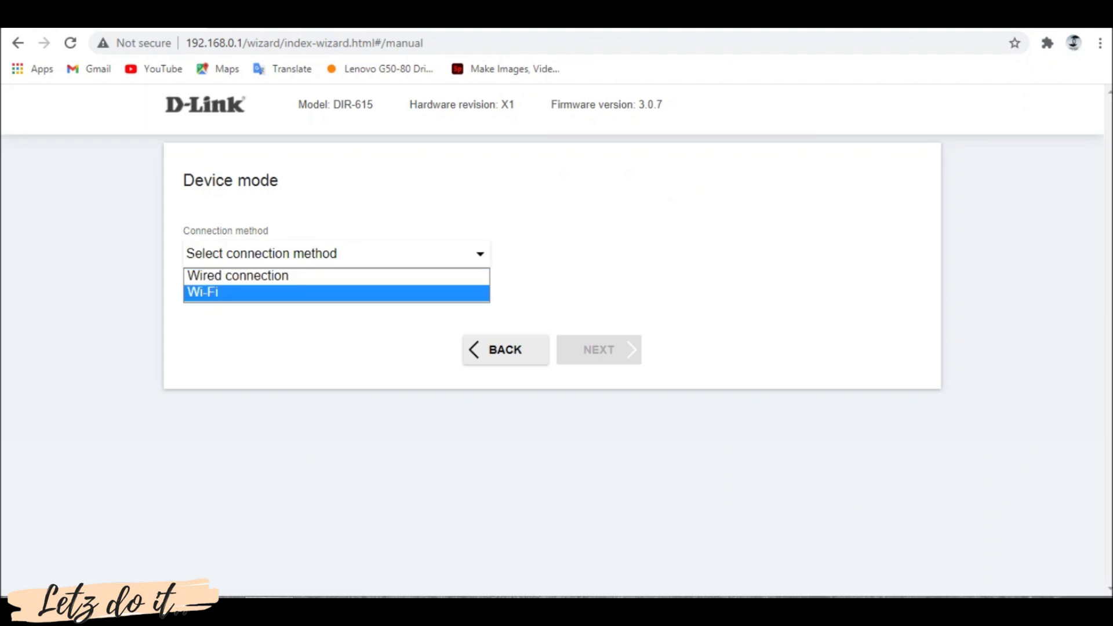
key(Return)
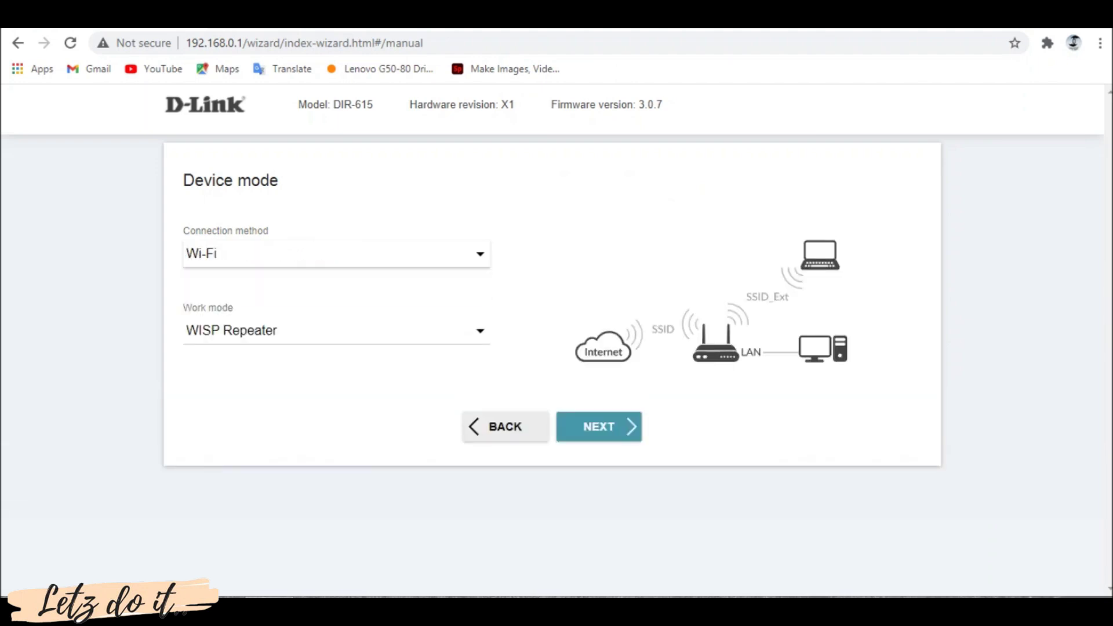
key(Tab)
key(alt+Down)
key(Up)
key(Up)
key(Down)
key(Down)
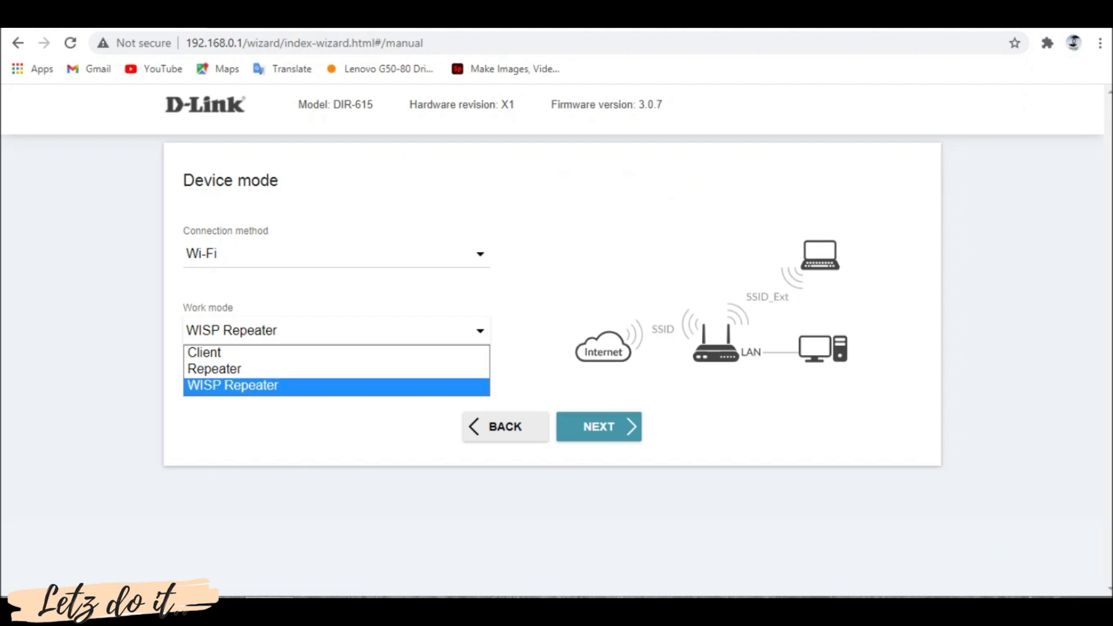
key(Up)
key(Return)
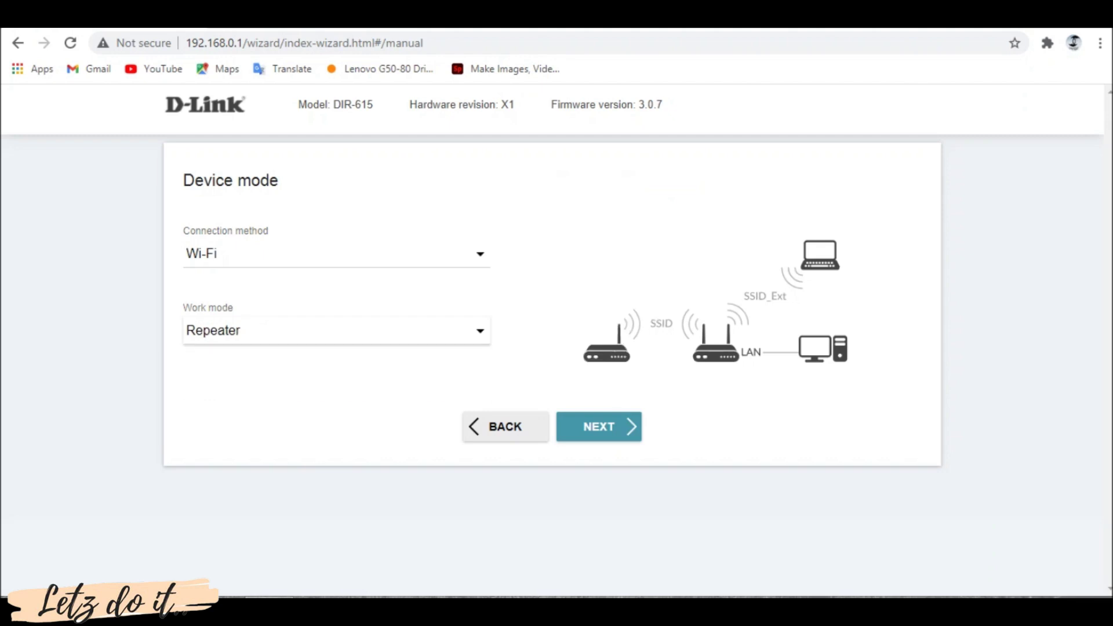
key(Return)
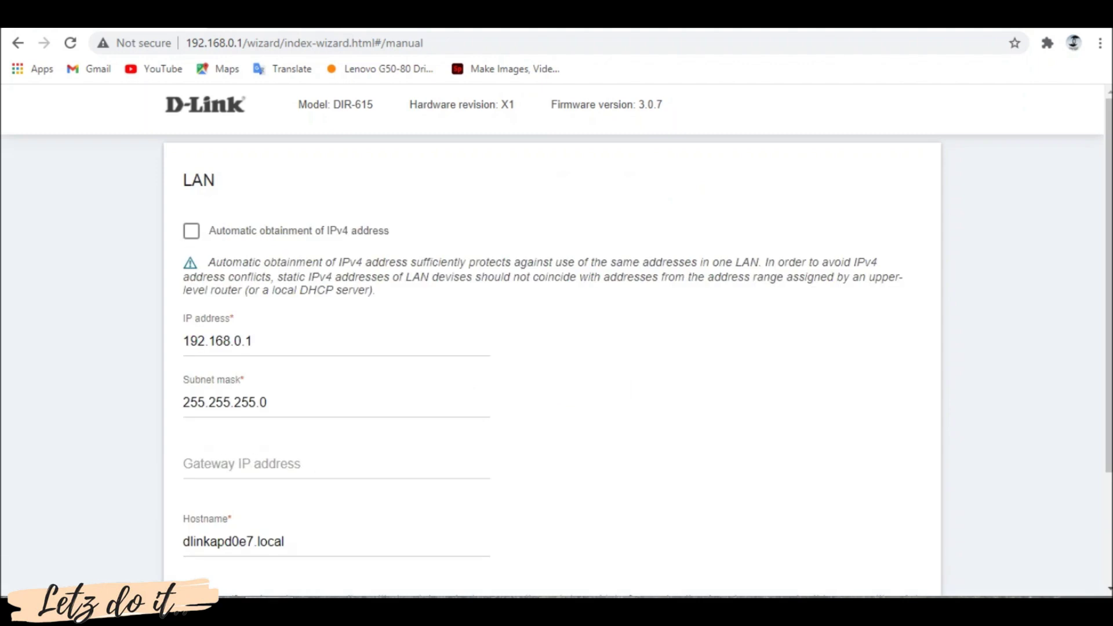
Have the LAN obtain IPv4 automatically, keeping hostname dlinkapd0e7.local
key(space)
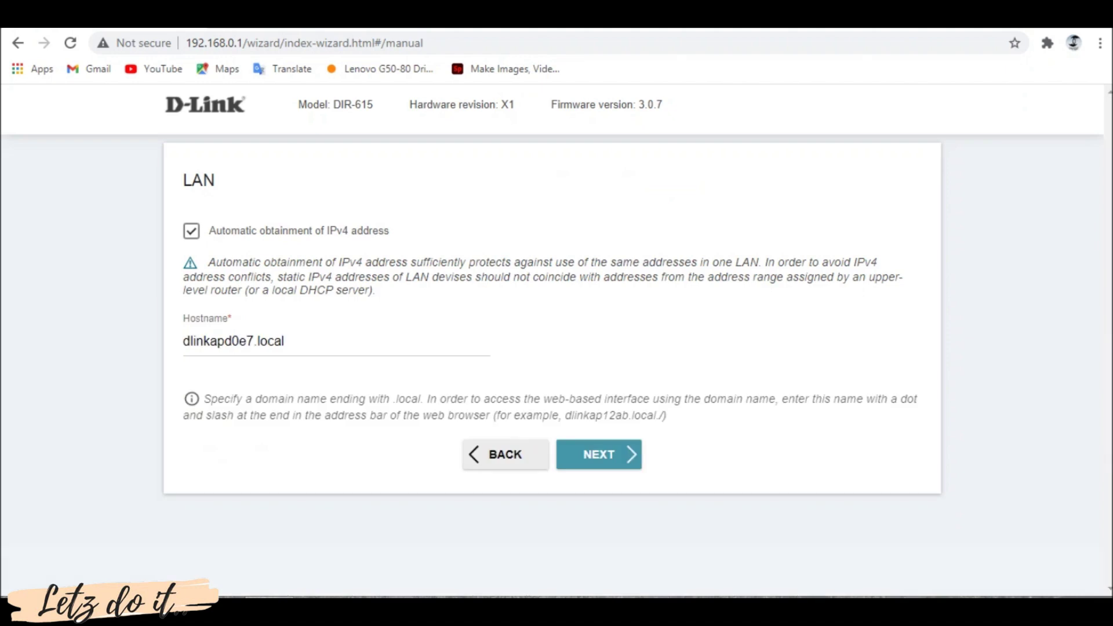
key(Tab)
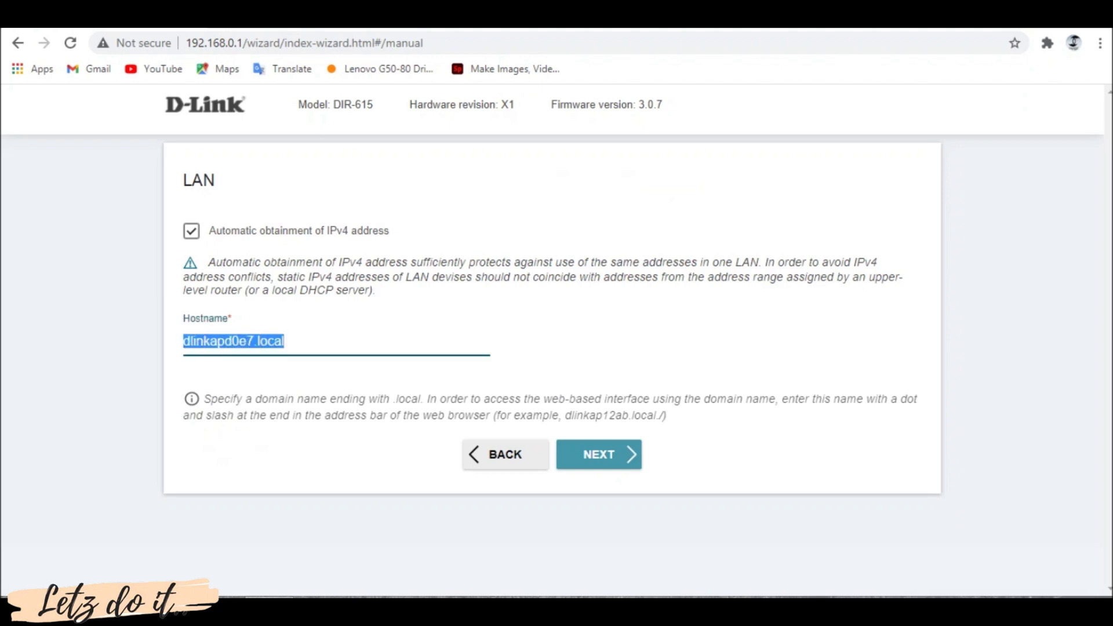
key(Right)
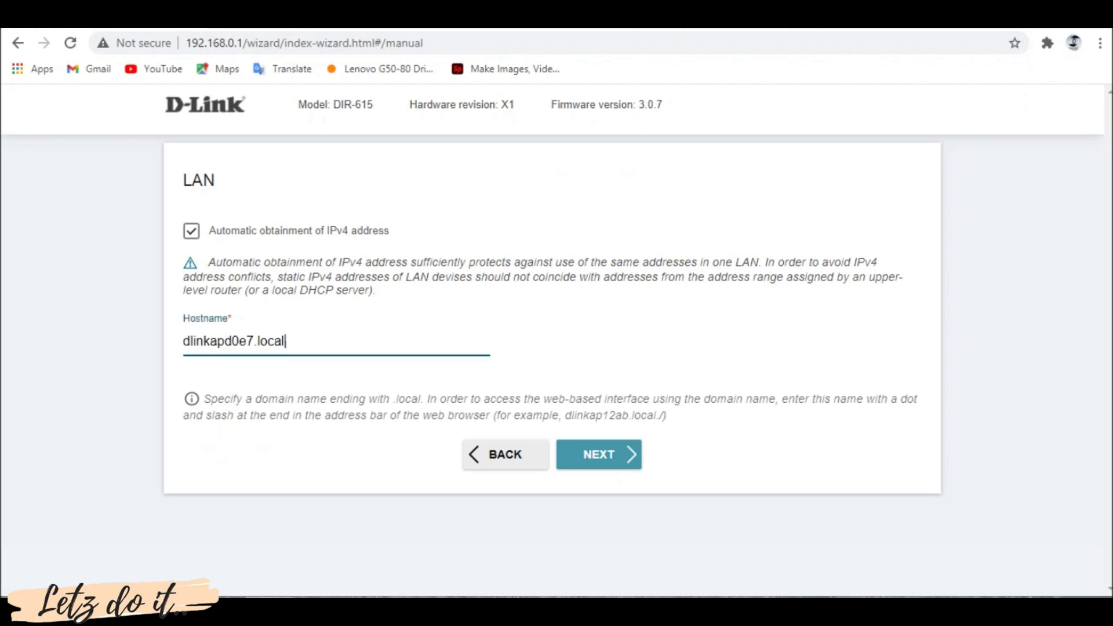
key(Tab)
key(Tab)
key(Return)
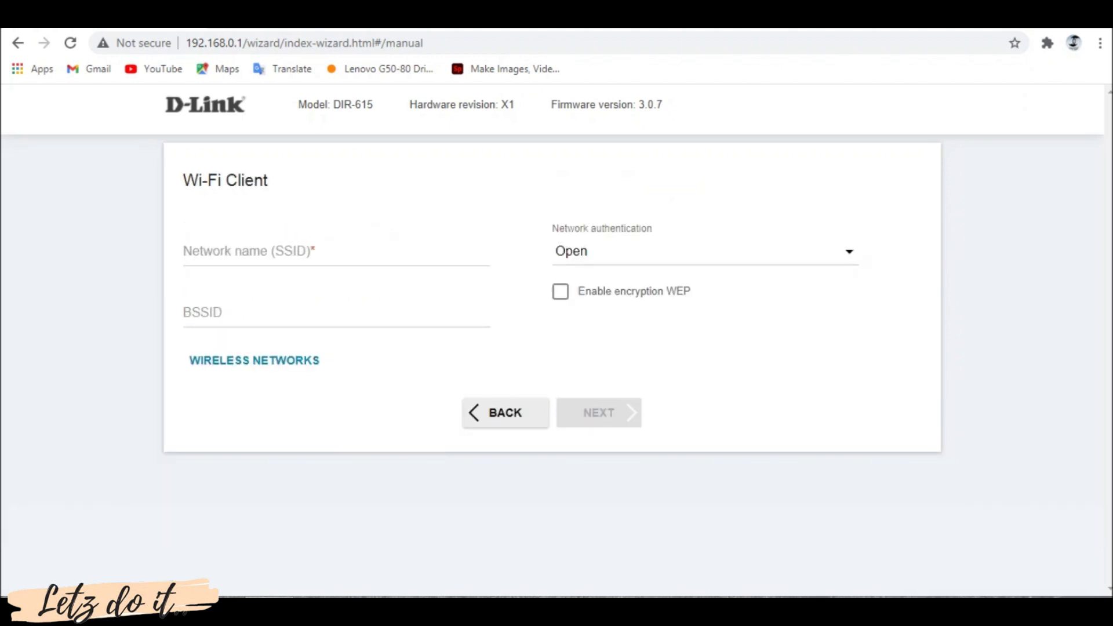
Scan for wireless networks and select TP-LINK_REP as the network to repeat
key(Tab)
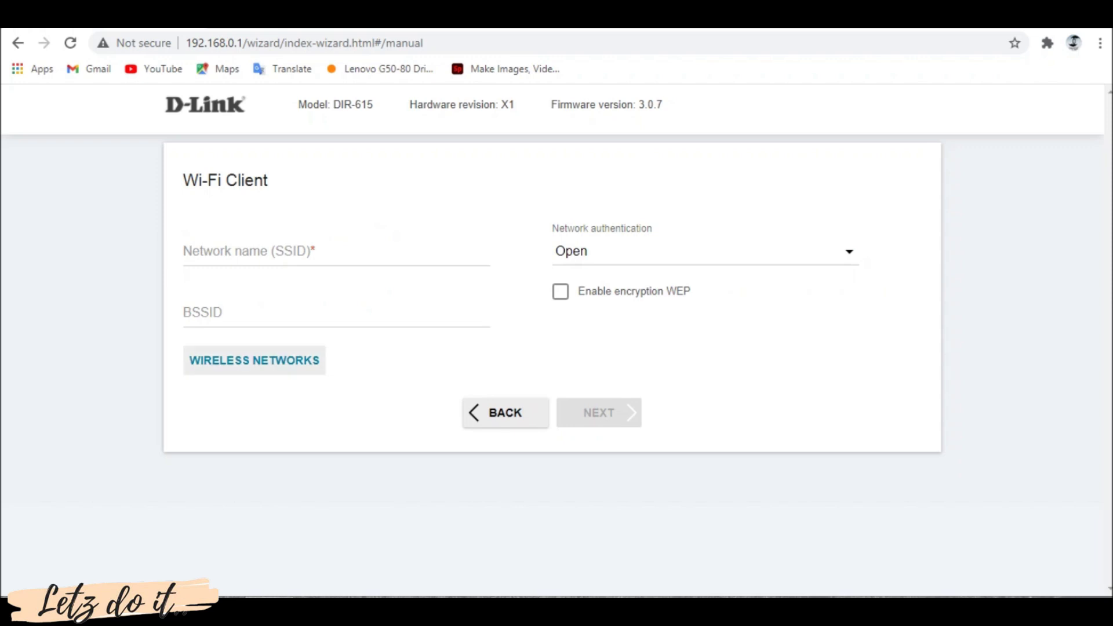
key(Return)
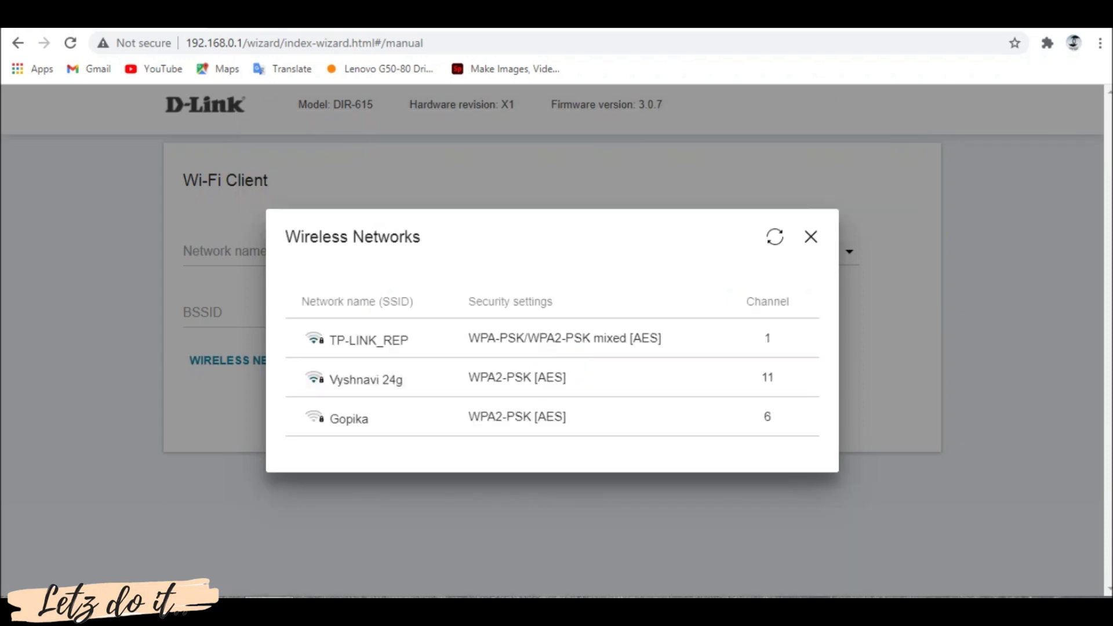
key(Down)
key(Down)
key(Down)
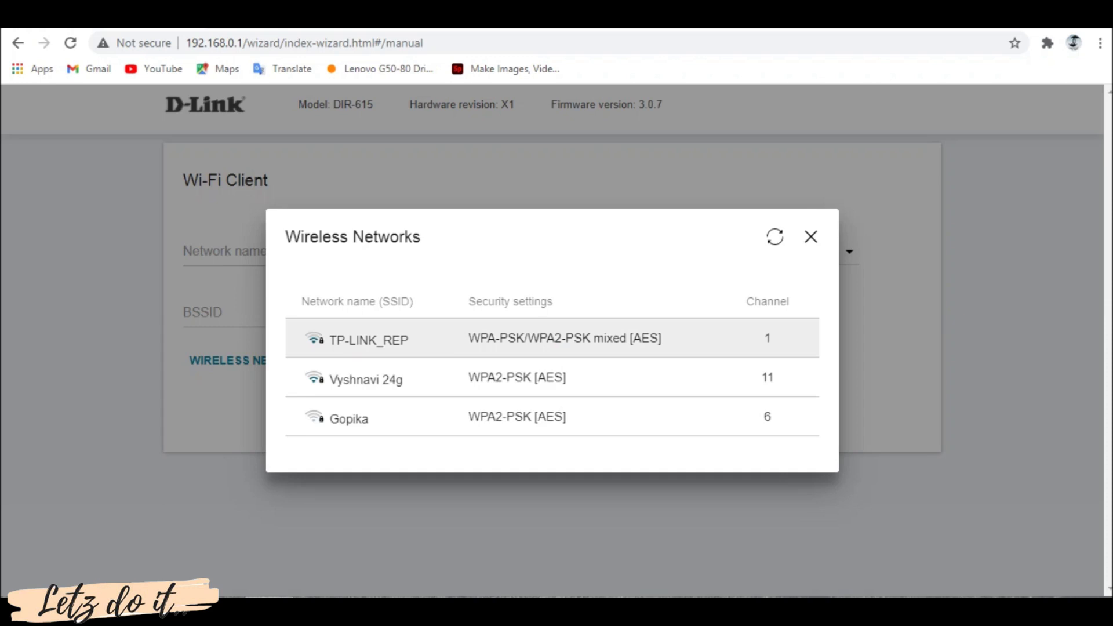
key(Down)
key(Up)
key(Return)
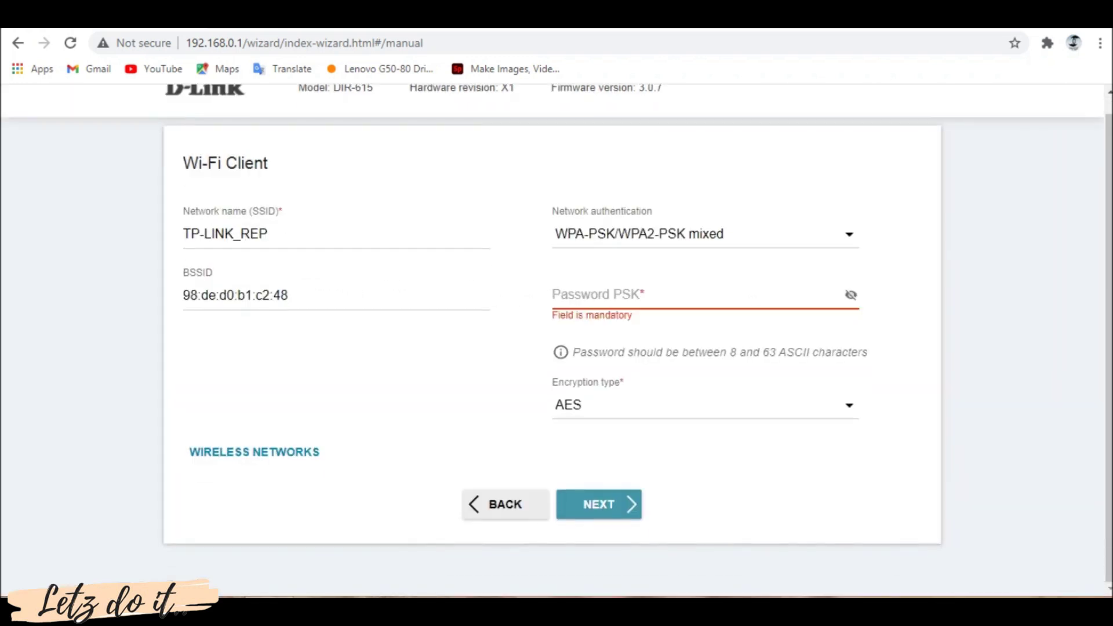
Enter the TP-LINK_REP Wi-Fi password in Password PSK and continue
click(638, 312)
text(••••)
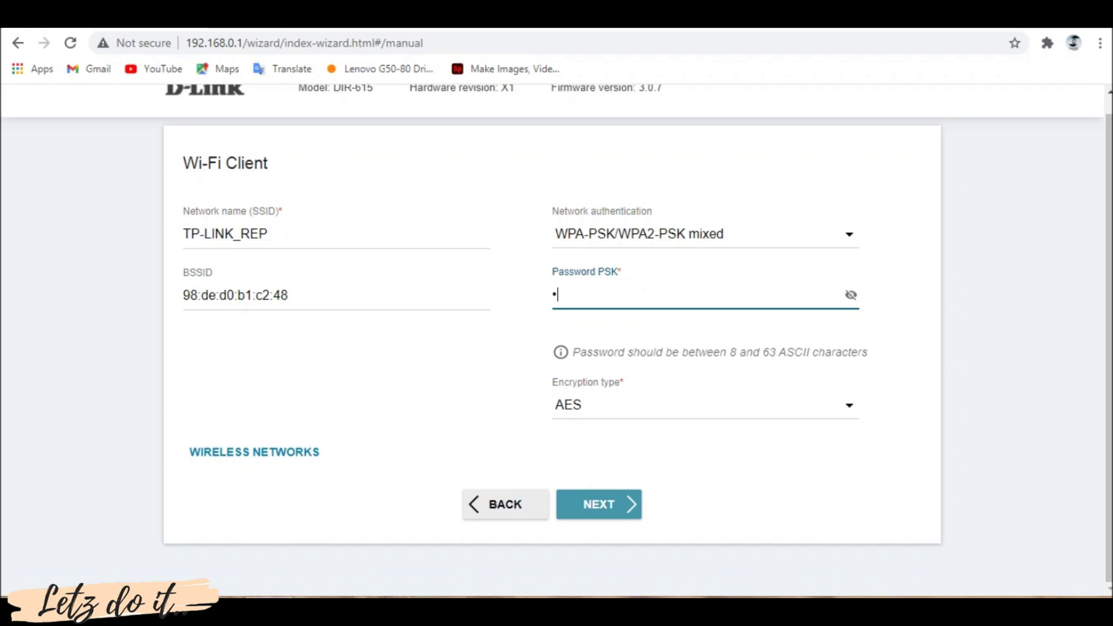
text(••••••)
key(Return)
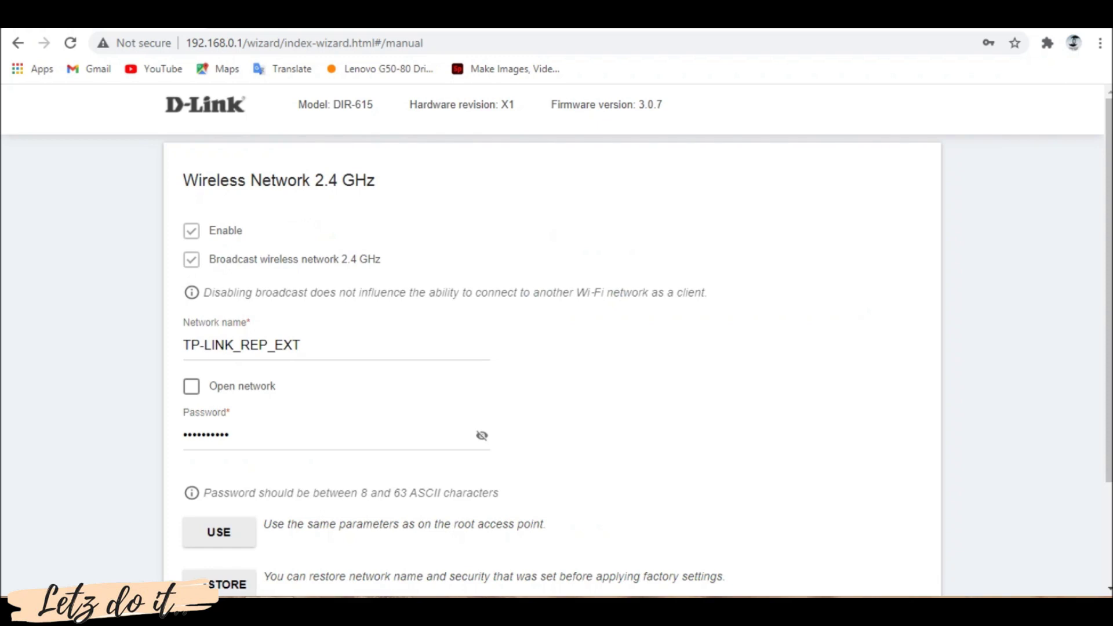
Keep the TP-LINK_REP_EXT network, then enter and confirm a new web-interface password
scroll(557, 341, down, 2)
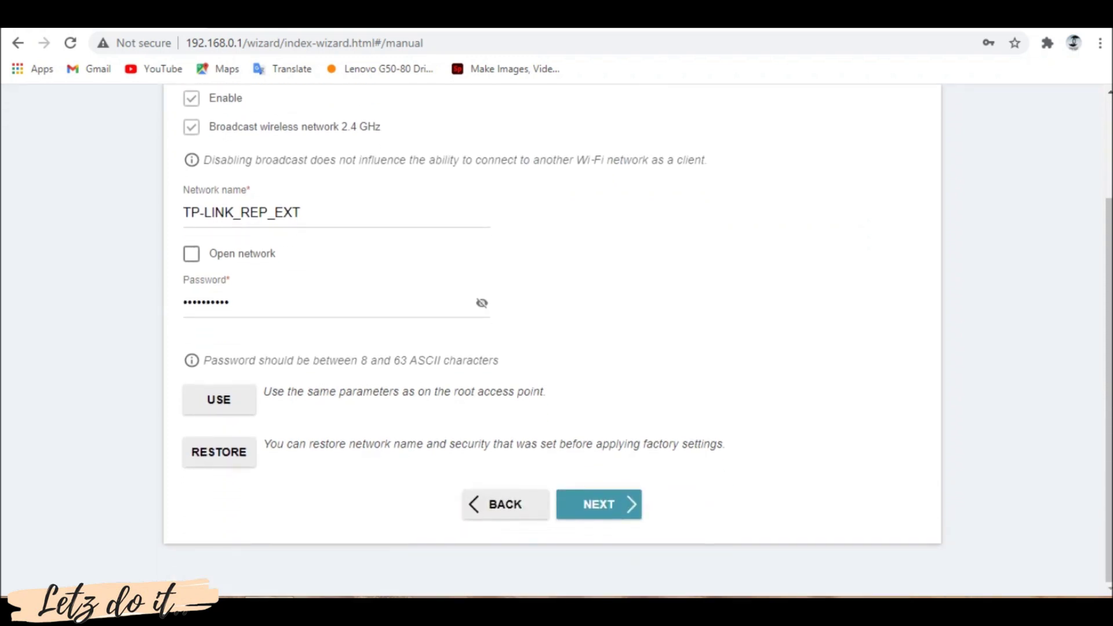
key(Return)
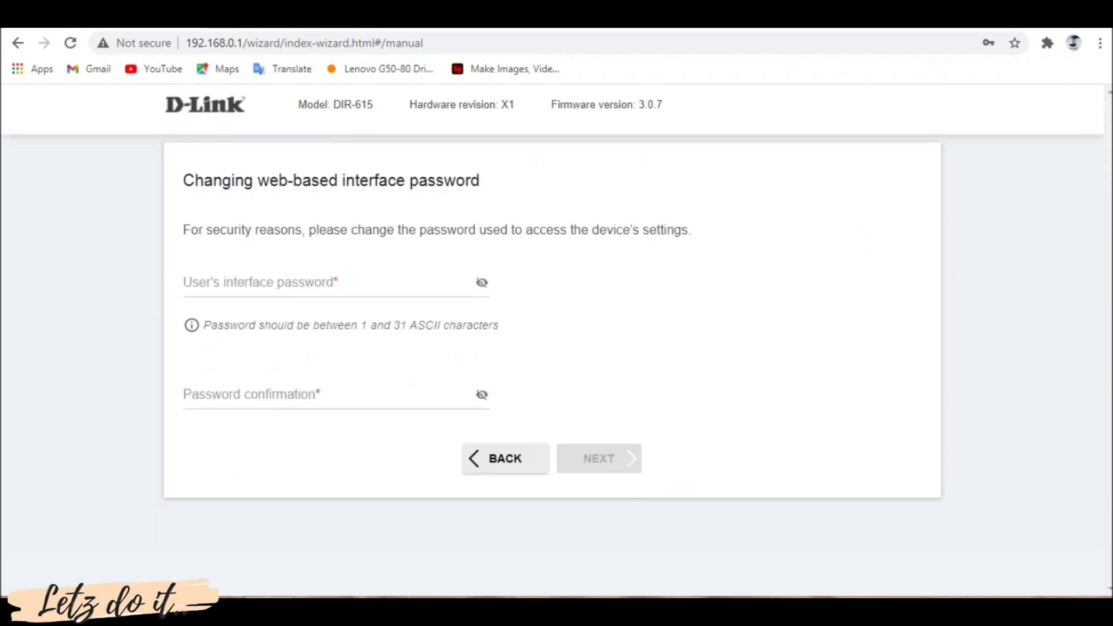
click(325, 283)
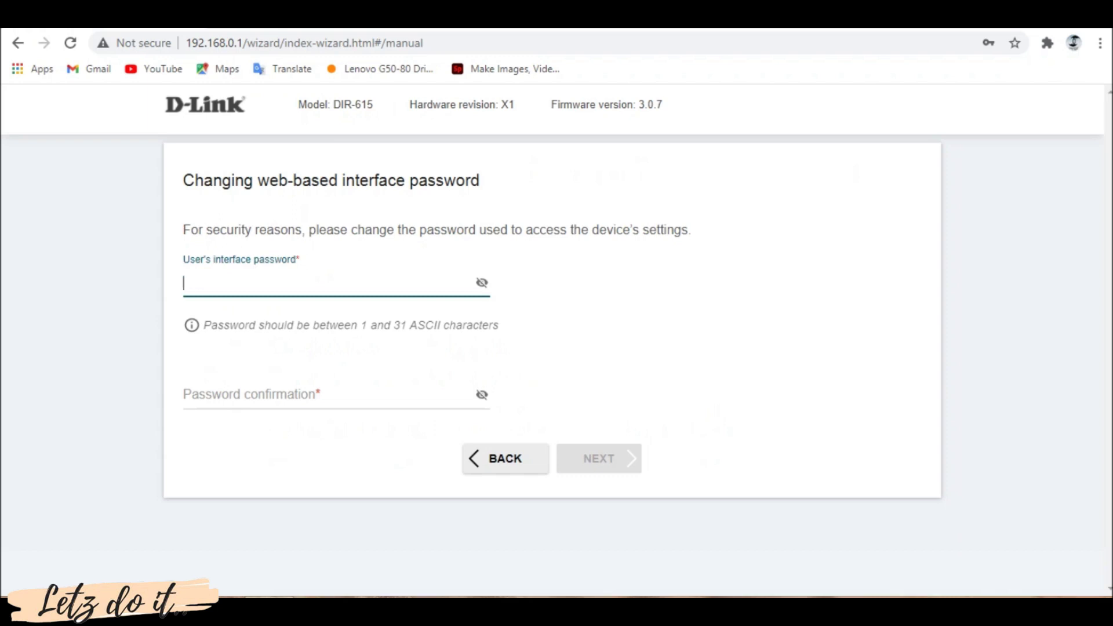
text(admin123)
click(324, 396)
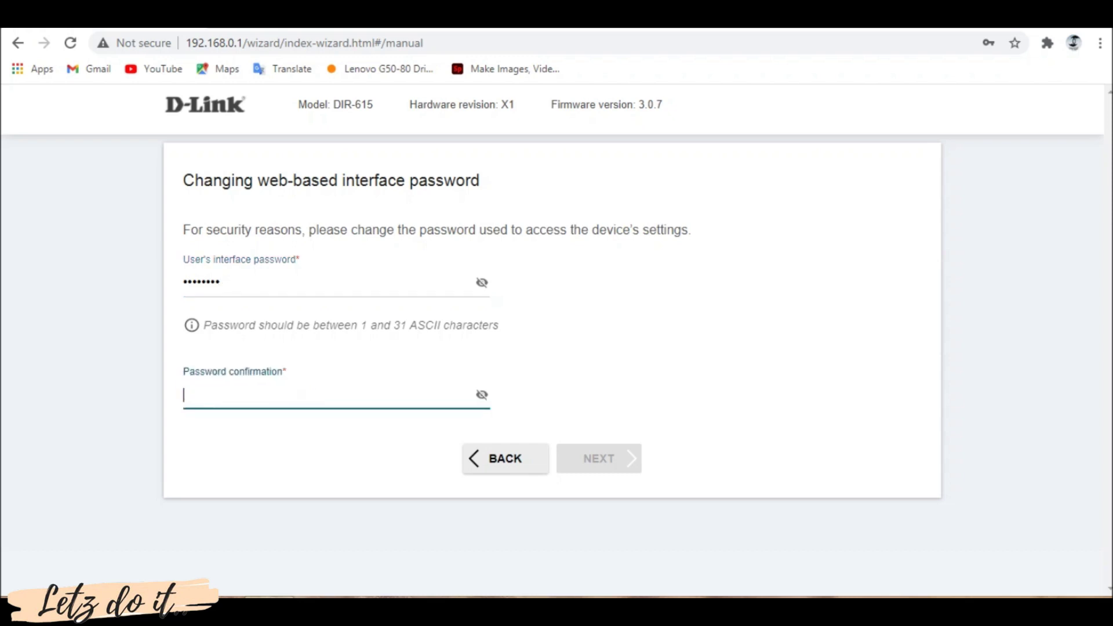
text(admin)
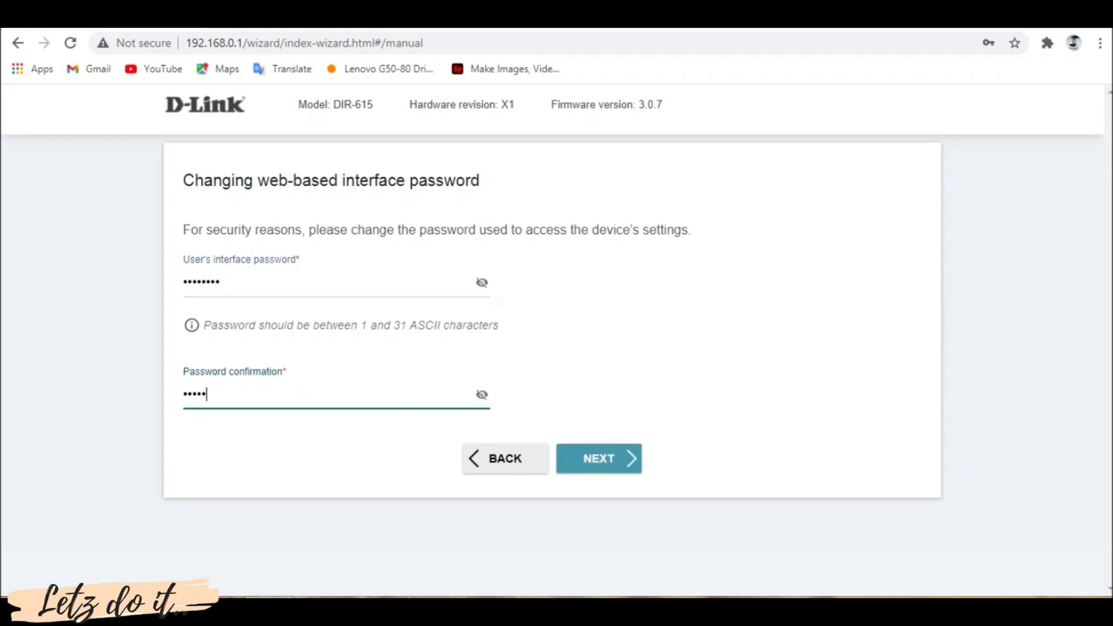
text(123)
key(Return)
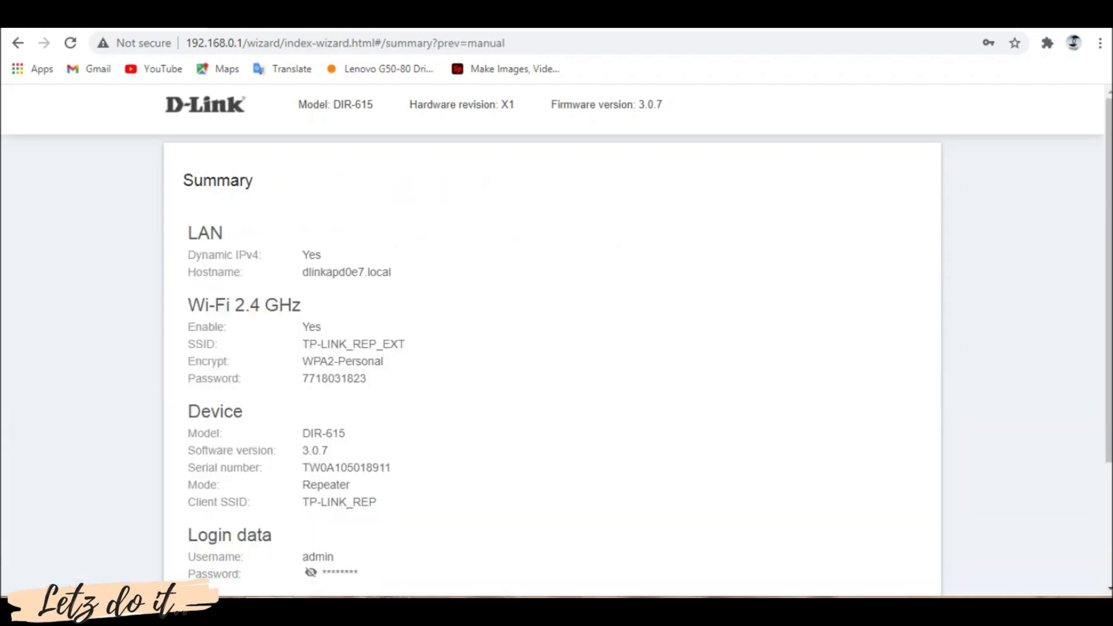
Apply the Repeater settings from the Summary page and confirm despite possible disconnection
scroll(557, 342, down, 3)
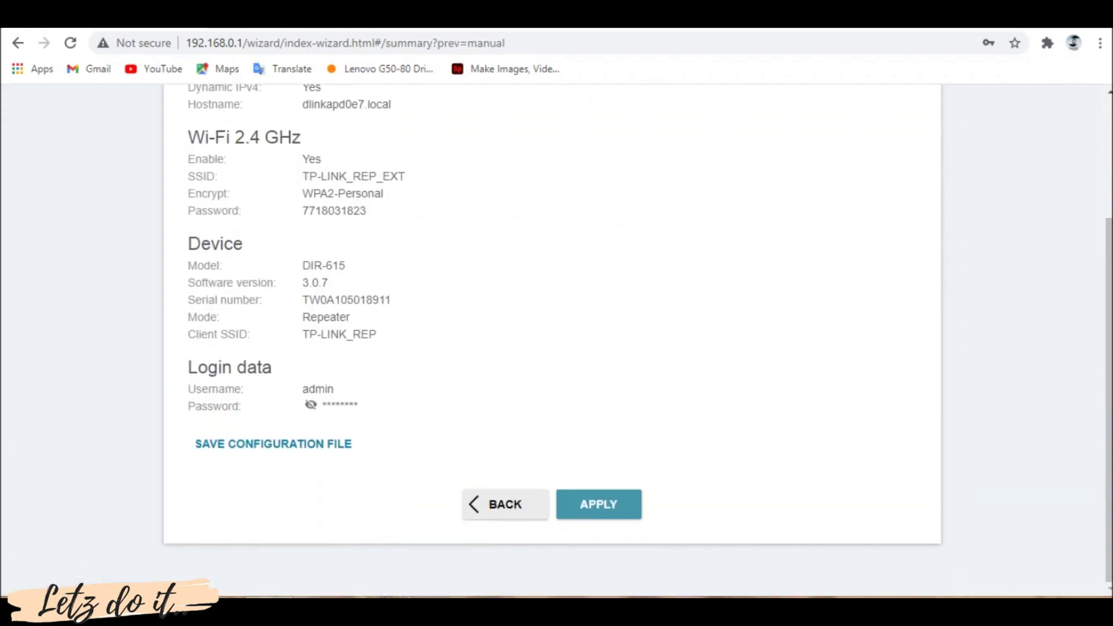
key(Return)
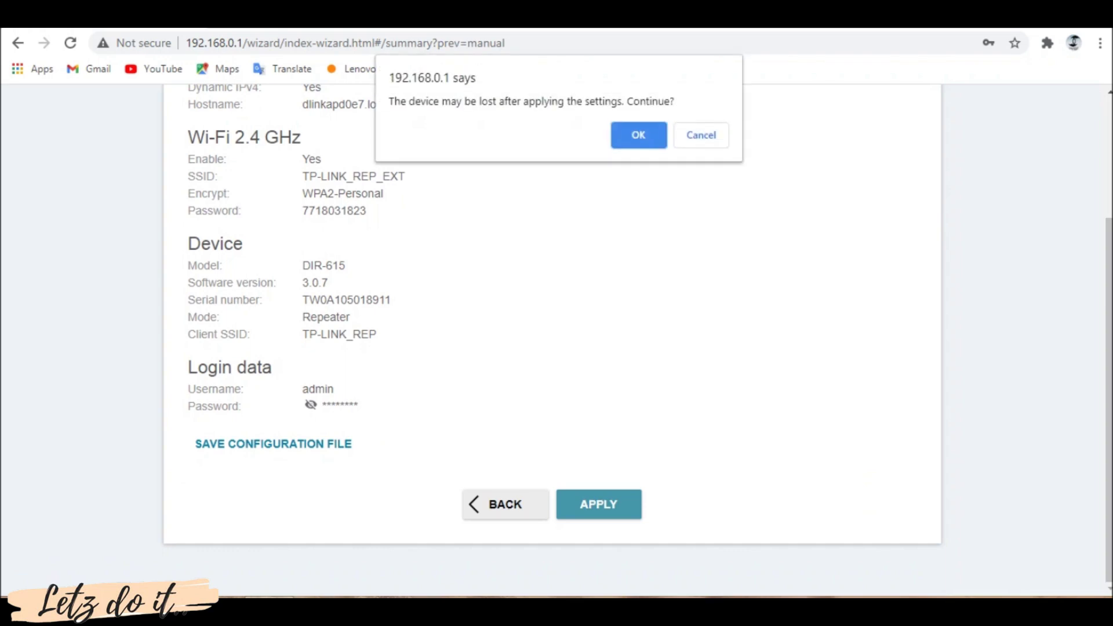
key(Return)
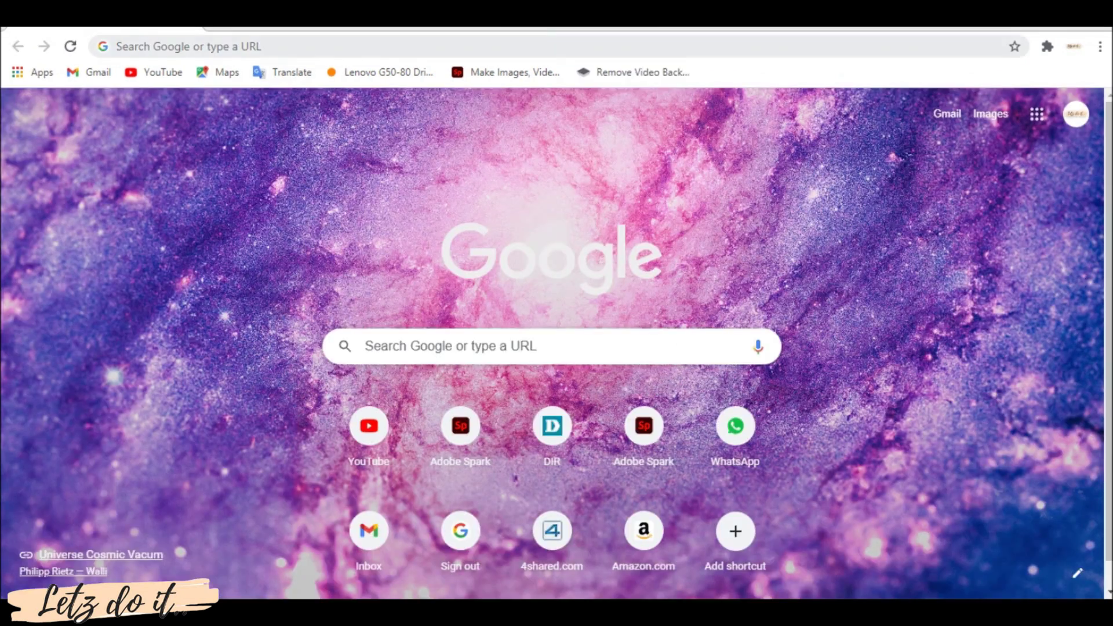
Paste a YouTube channel address into the browser to verify internet access
key(ctrl+l)
text(youtube.com/channel/UCCmXu9FQf42v9-f7f1Hbklw)
key(Return)
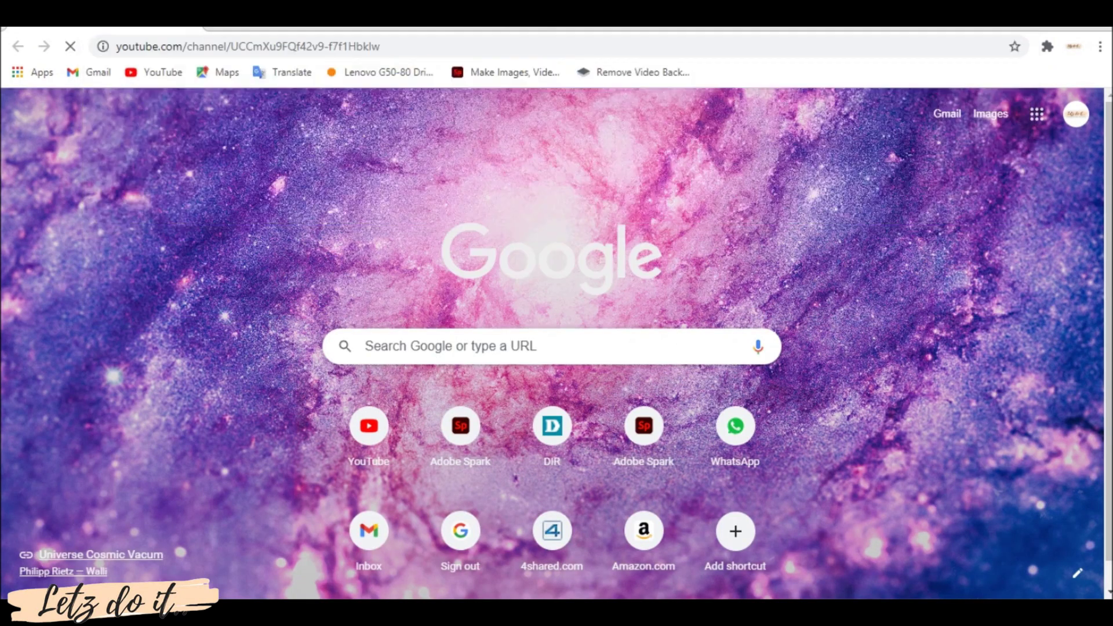